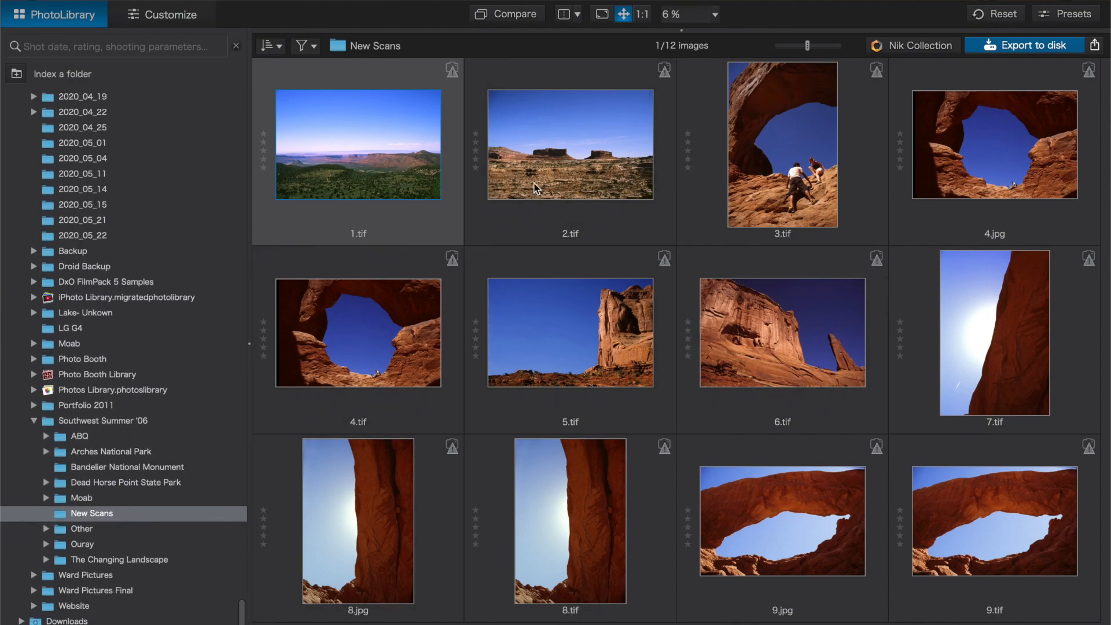
- Rate 1.tif five stars and 2.tif four stars, and open 1.tif for editing
left_click(264, 135)
left_click(475, 144)
double_click(318, 150)
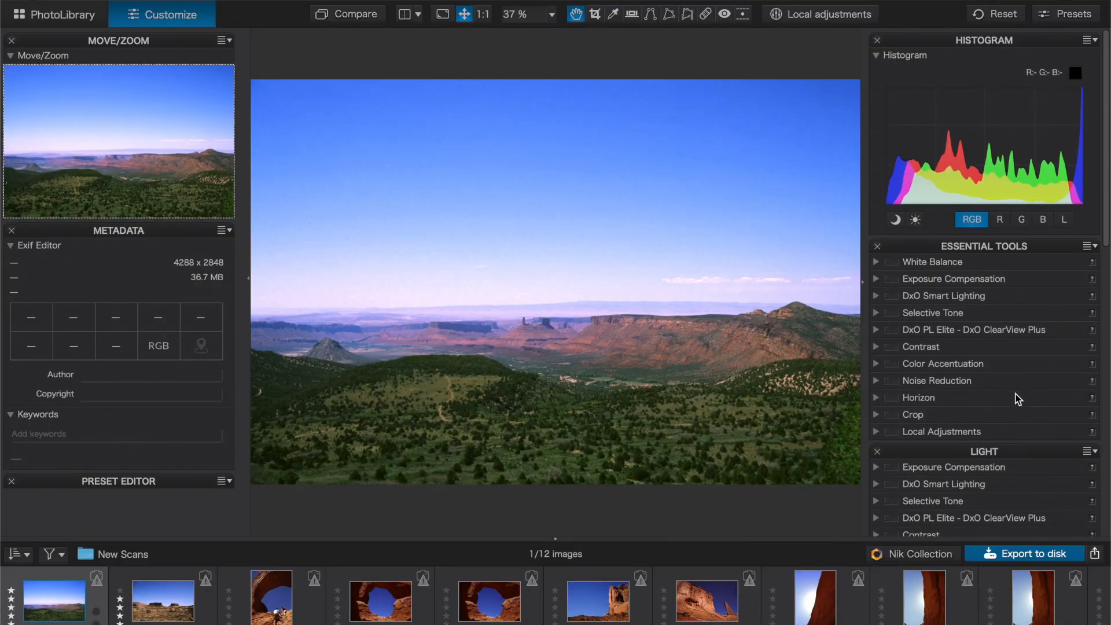
- Enable the DxO Smart Lighting and DxO ClearView Plus corrections on the landscape photo
scroll(1014, 397, "down", 5)
scroll(1015, 397, "down", 3)
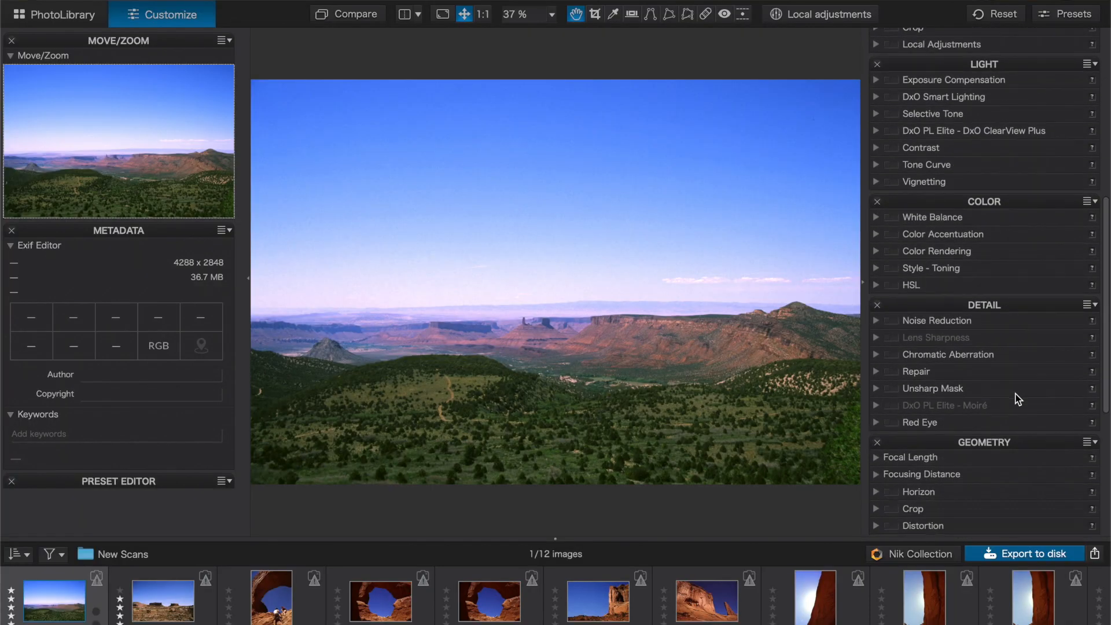
scroll(1015, 397, "up", 7)
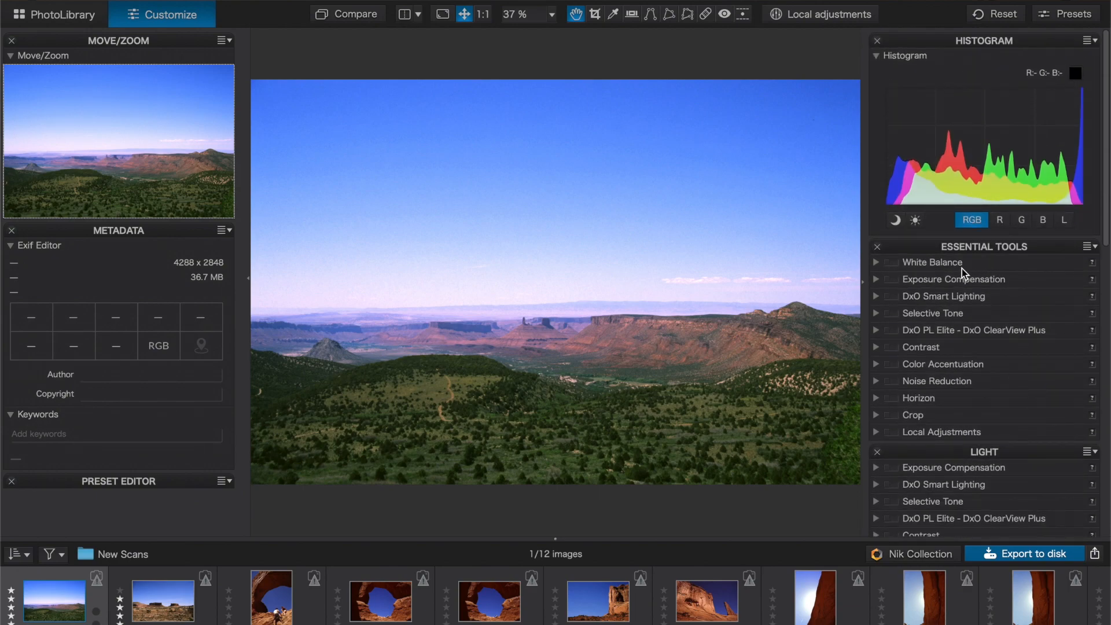
left_click(895, 297)
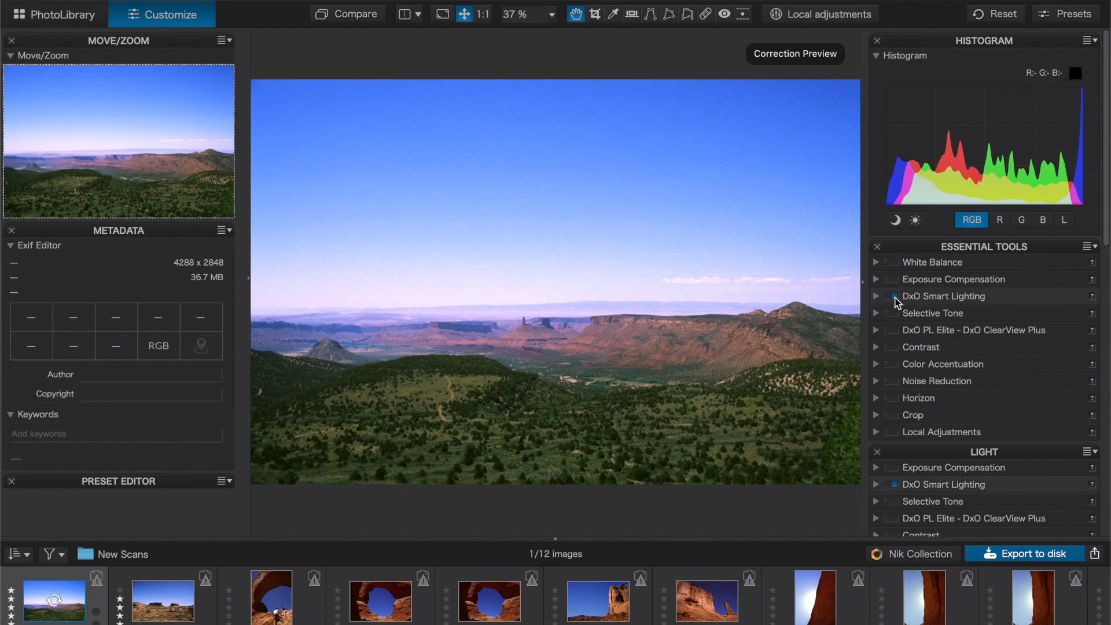
left_click(895, 331)
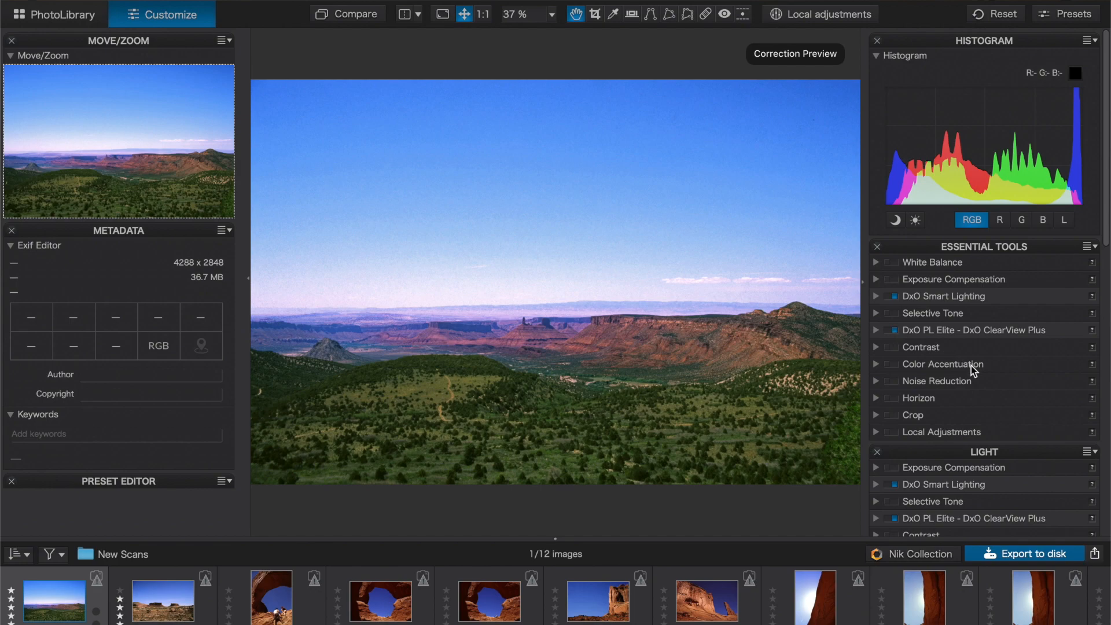
- Enable the White Balance, Exposure Compensation, Contrast, Color Accentuation and Noise Reduction corrections
left_click(895, 263)
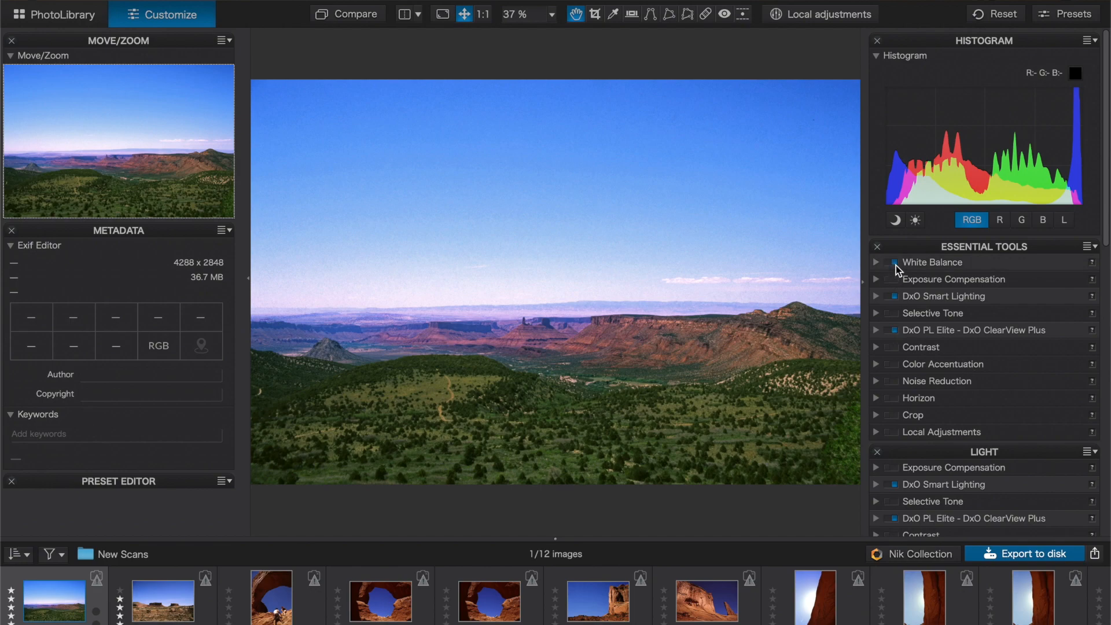
left_click(895, 280)
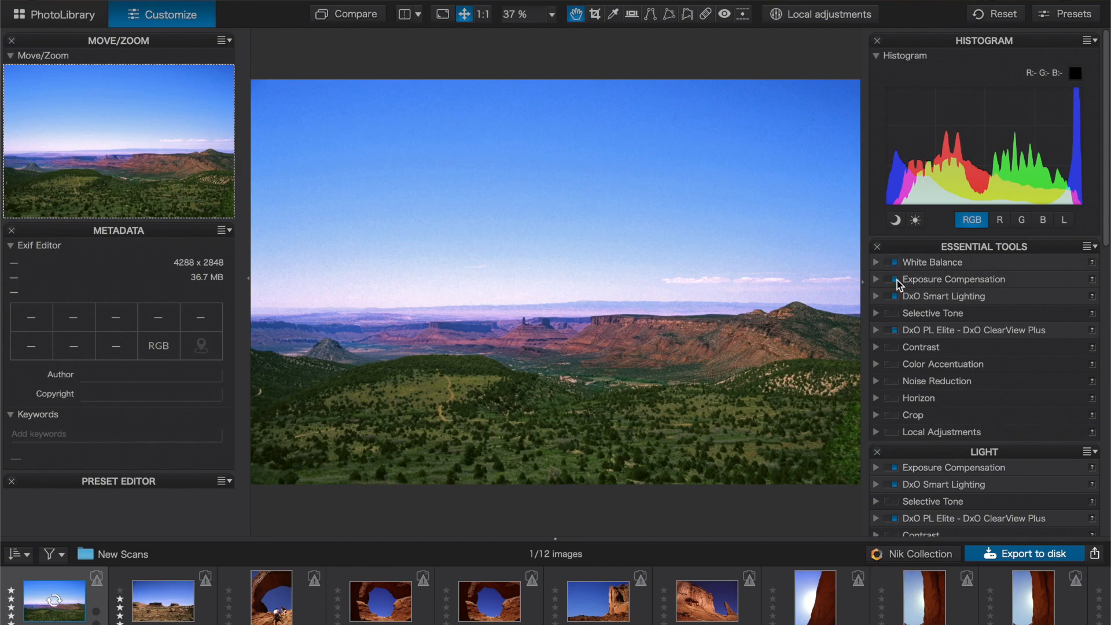
left_click(894, 349)
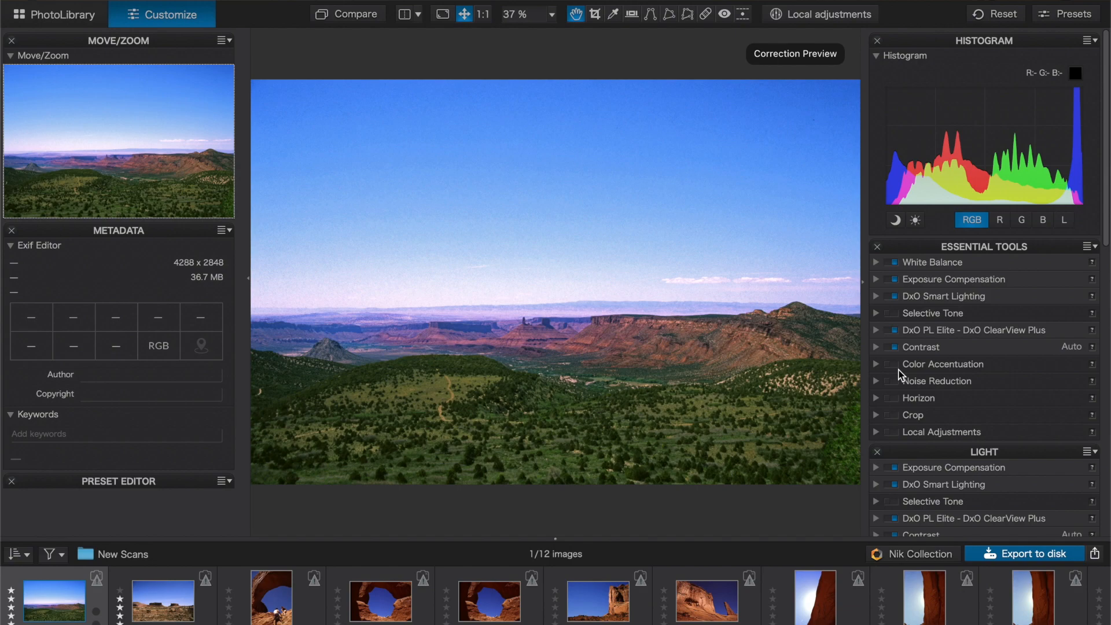
left_click(895, 367)
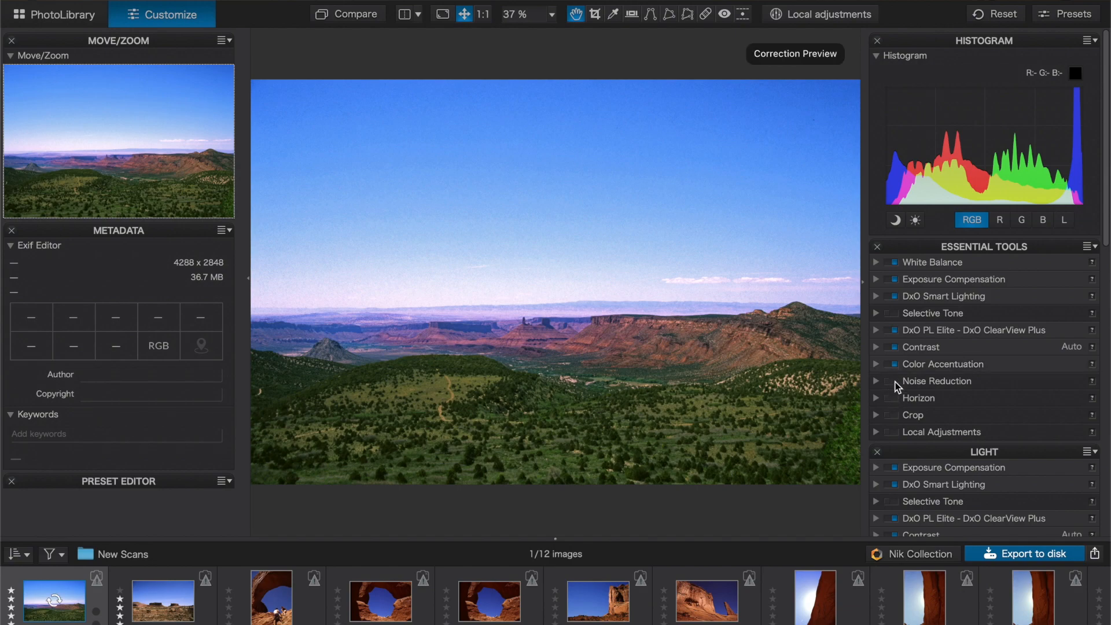
left_click(894, 381)
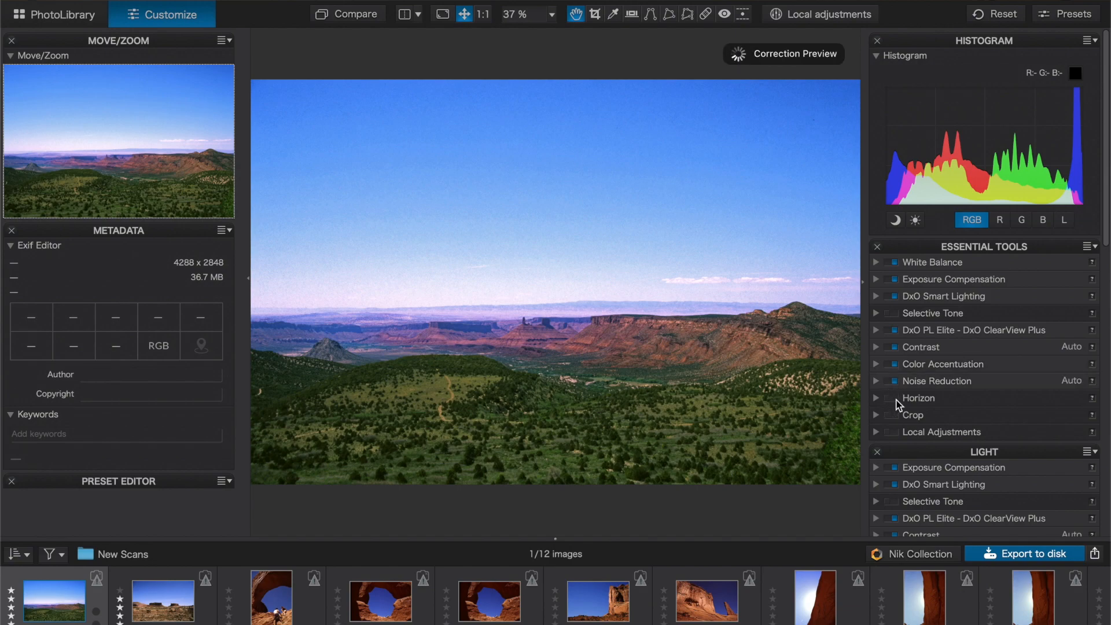
- Enable automatic Horizon levelling, compare the photo with and without it, and enable automatic Crop
left_click(895, 399)
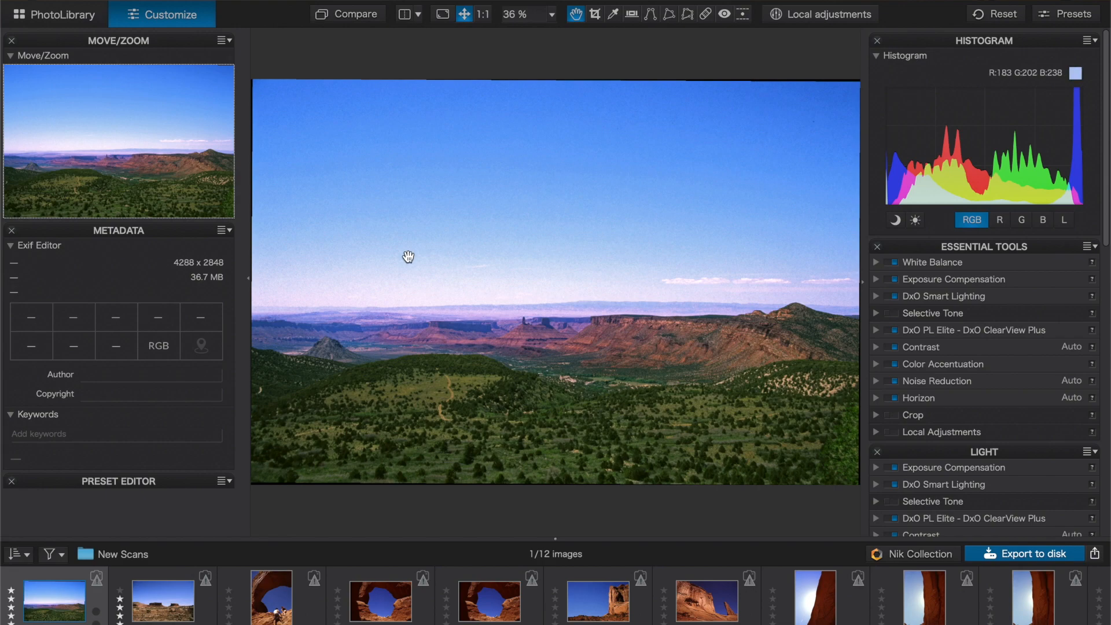
left_click(899, 401)
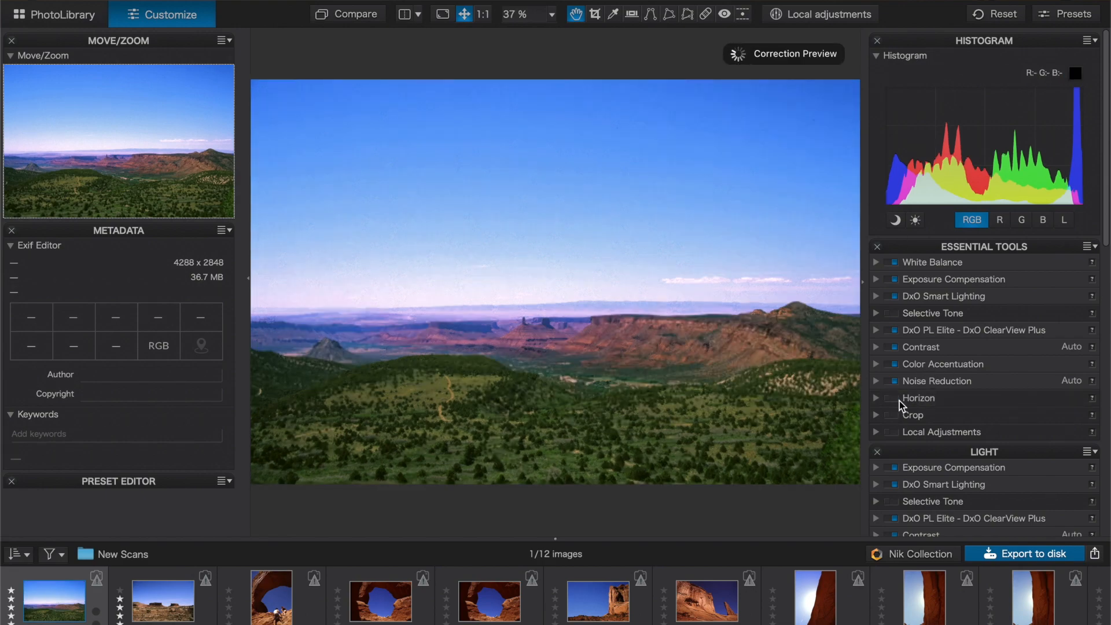
left_click(899, 400)
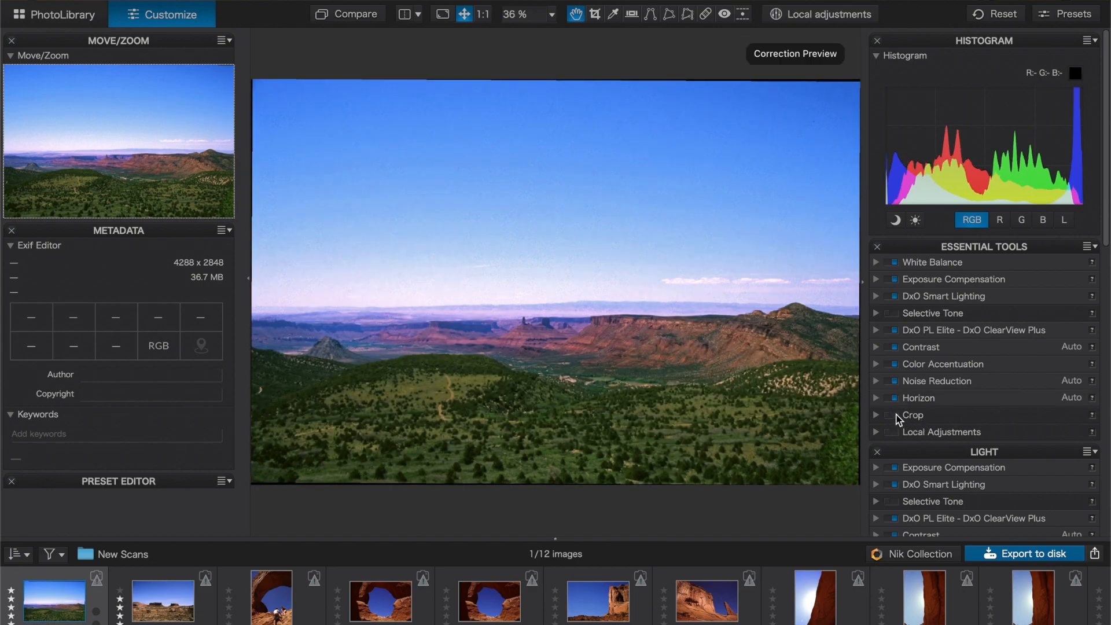
left_click(896, 415)
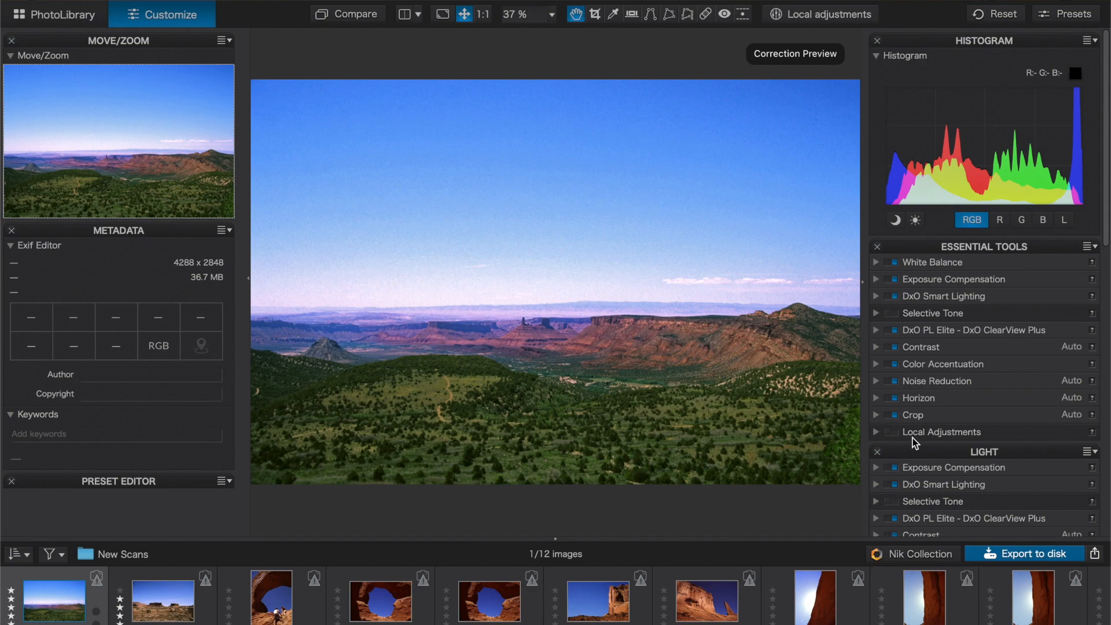
- Examine the corrected landscape's mesas and foreground at 100 % zoom, and return to the full-image view
scroll(950, 449, "down", 5)
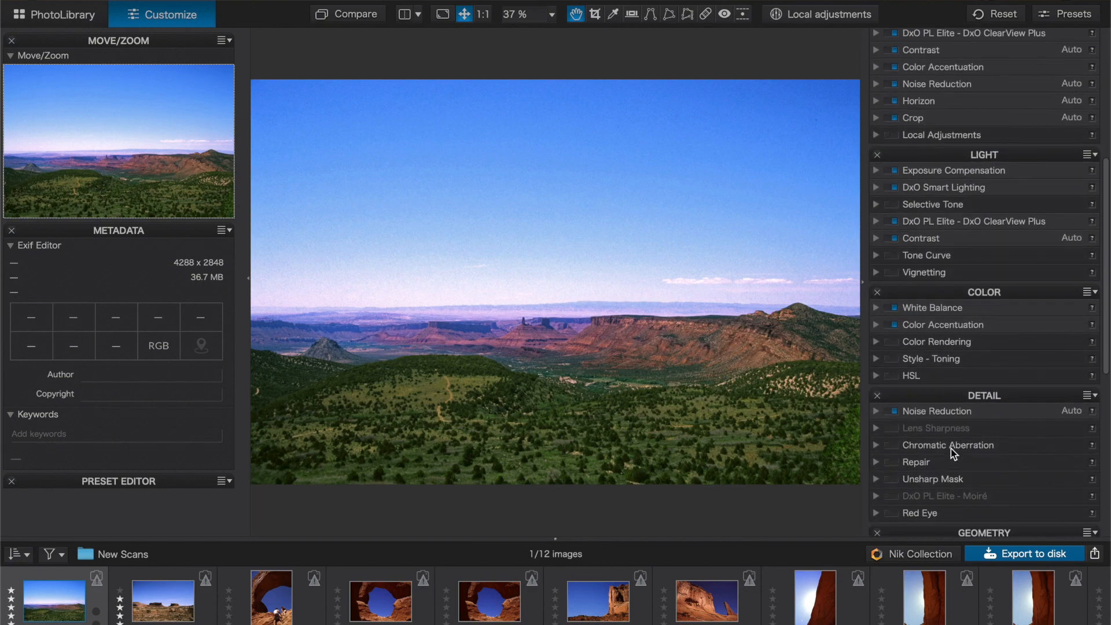
scroll(950, 449, "up", 5)
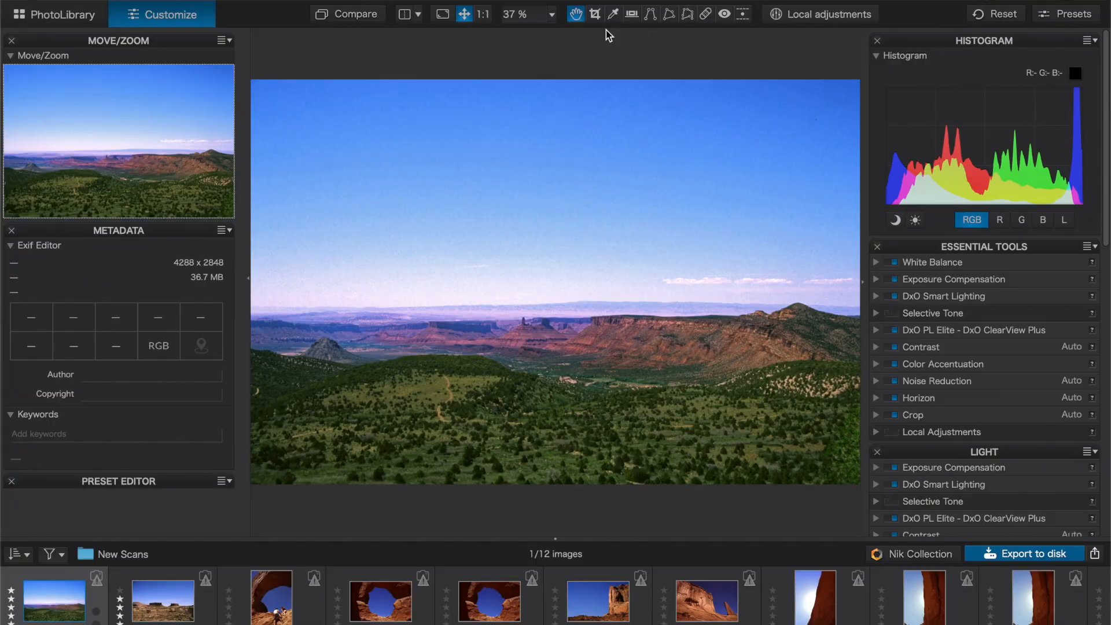
left_click(552, 14)
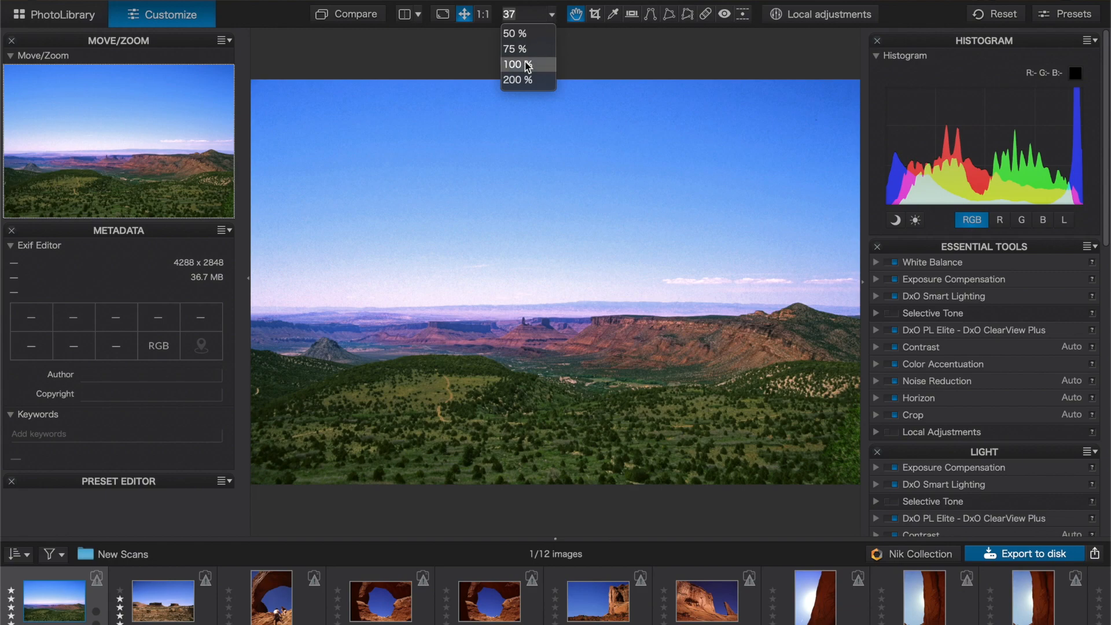
left_click(528, 64)
left_click_drag(513, 400, 613, 232)
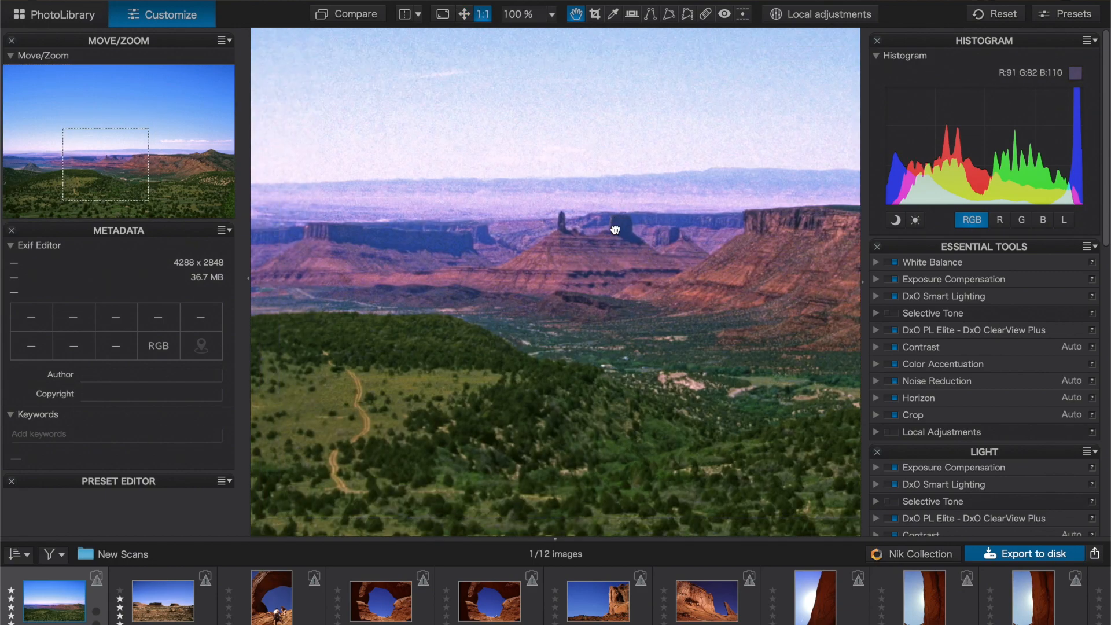
left_click_drag(580, 345, 592, 298)
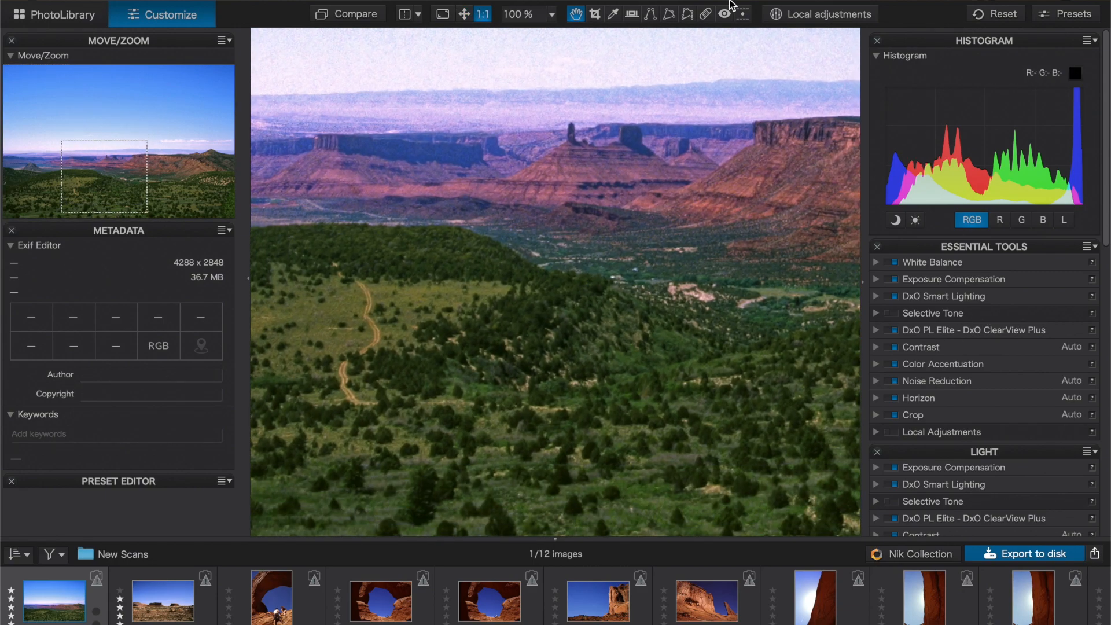
left_click(553, 14)
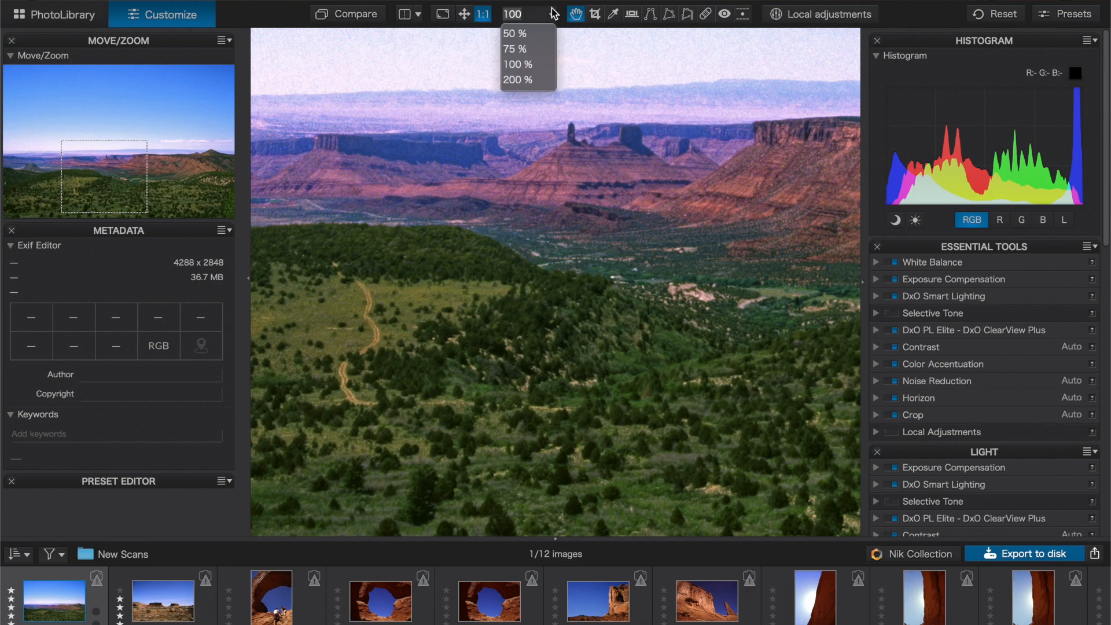
left_click(552, 13)
left_click(465, 13)
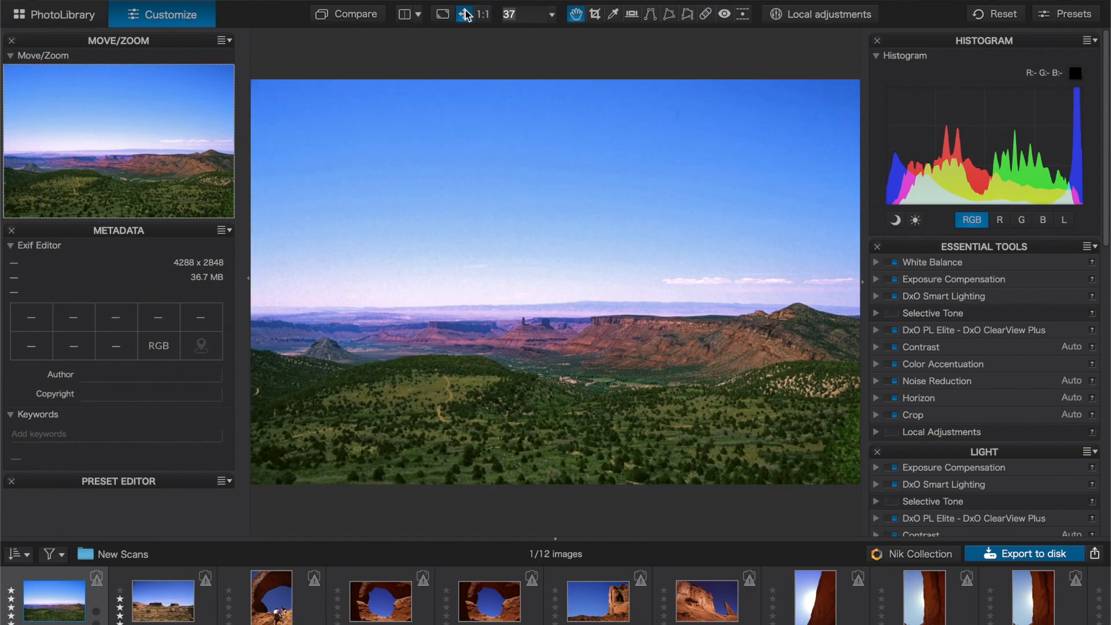
- Compare the photo with and without DxO ClearView Plus, and set its intensity to 68
left_click(892, 332)
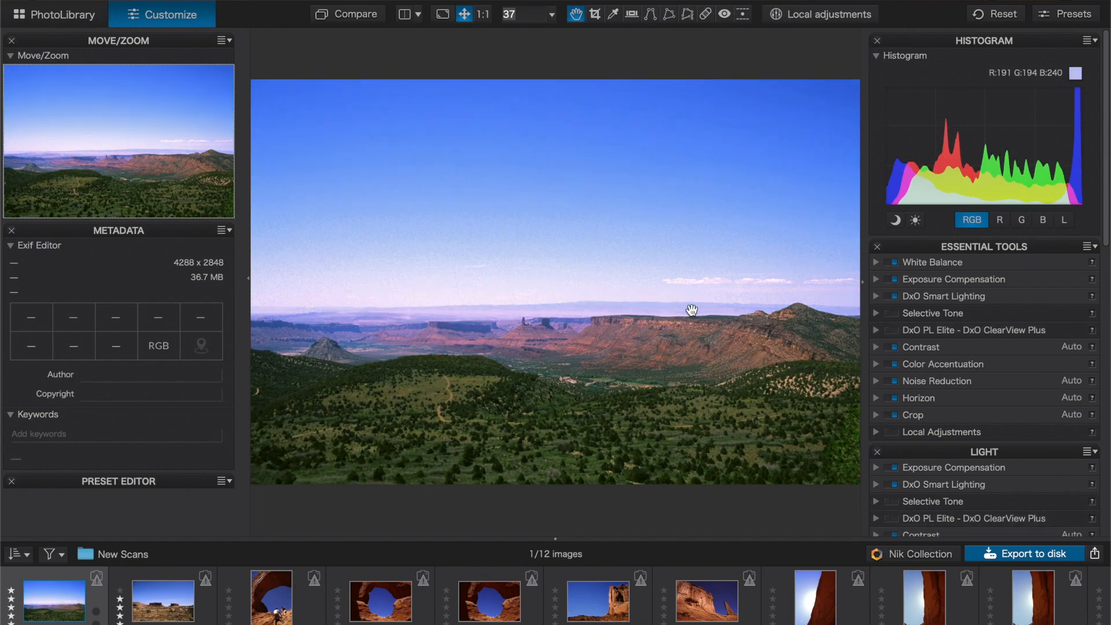
left_click(894, 329)
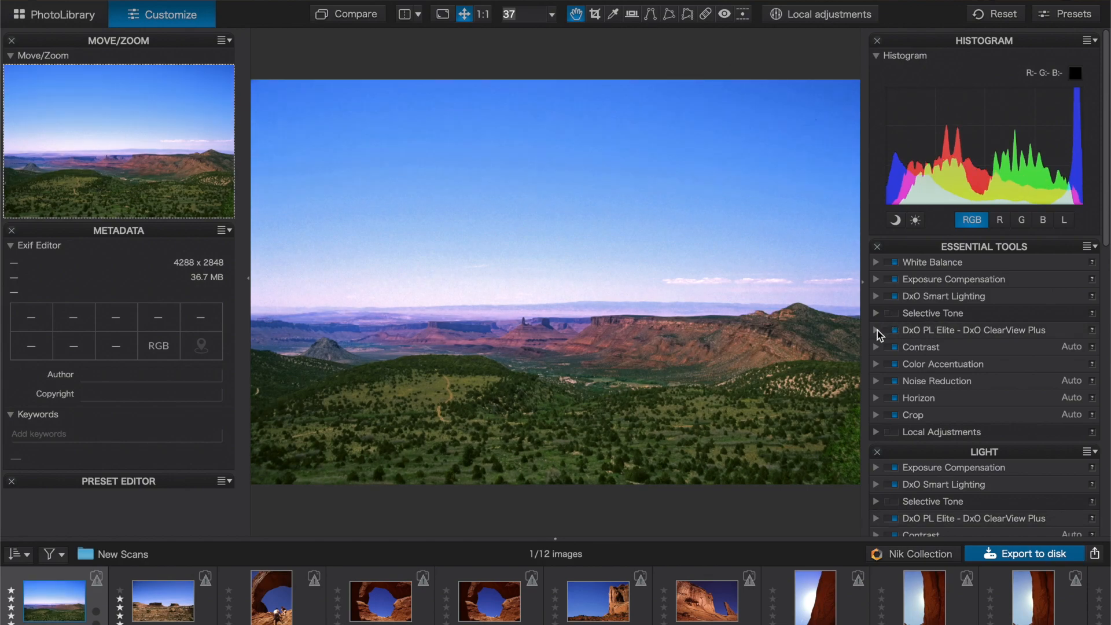
left_click(875, 331)
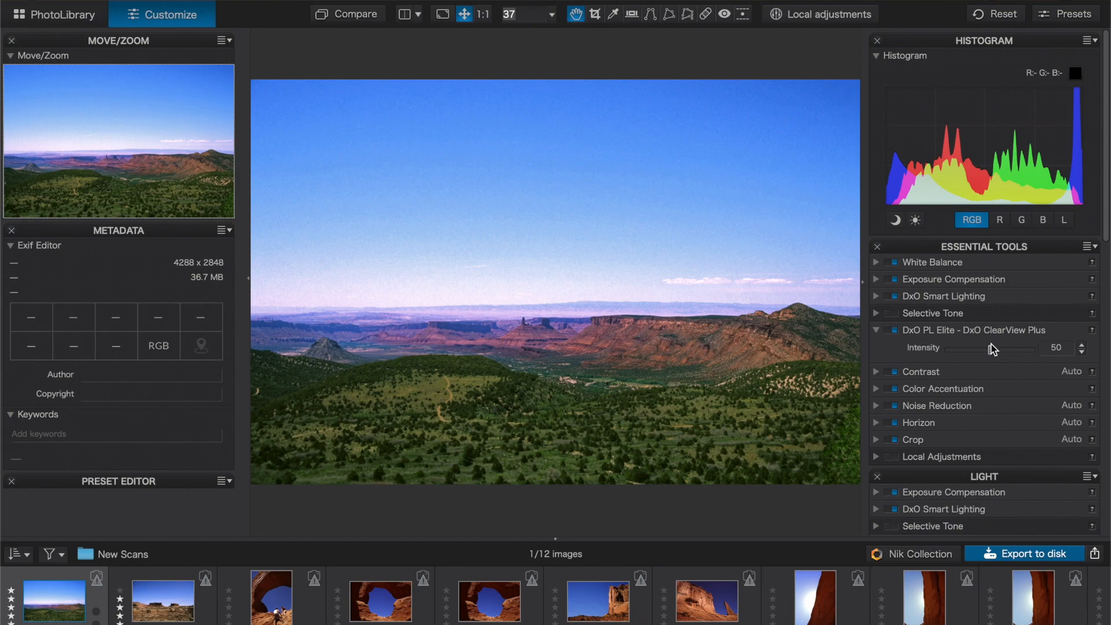
left_click_drag(989, 348, 972, 354)
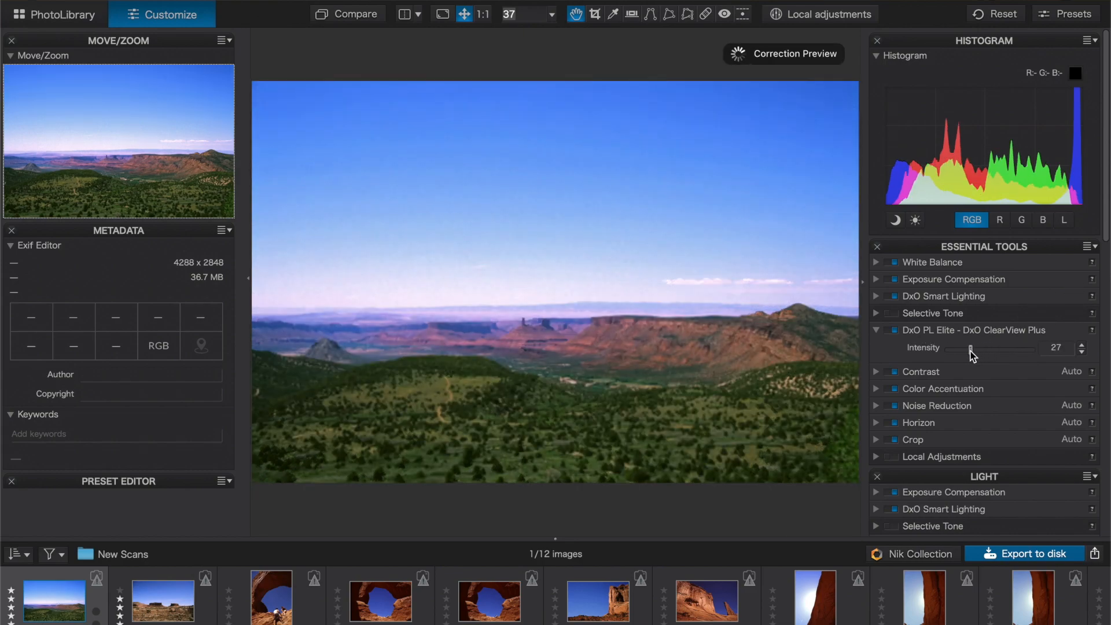
left_click_drag(970, 350, 1008, 359)
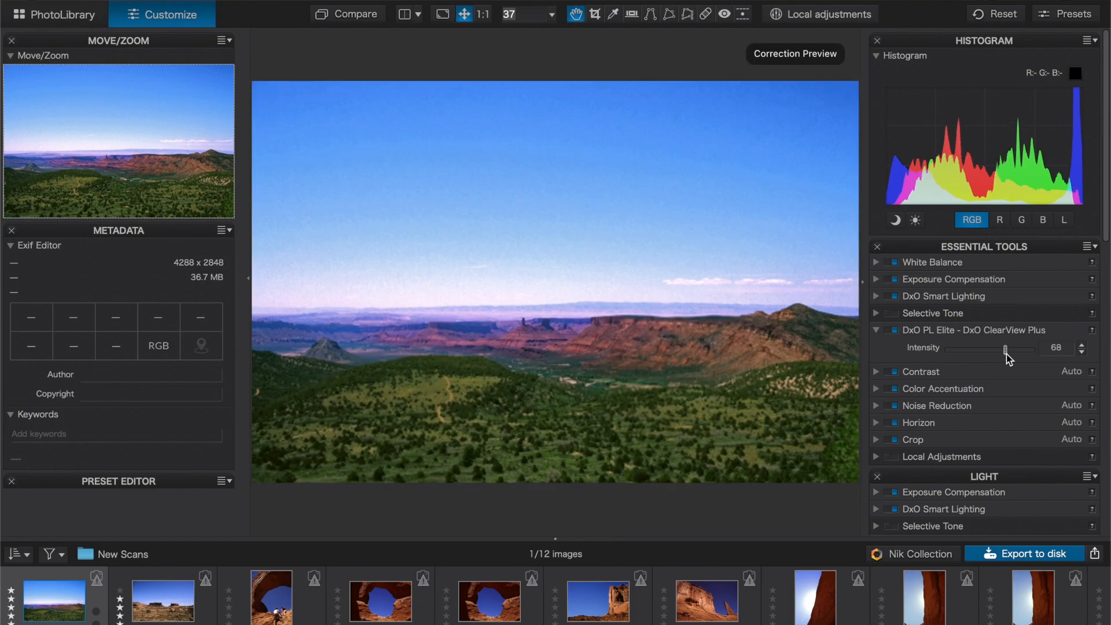
- Set the Noise Reduction luminance to 23 while checking the sky and mesas at 100 % zoom
scroll(974, 431, "down", 5)
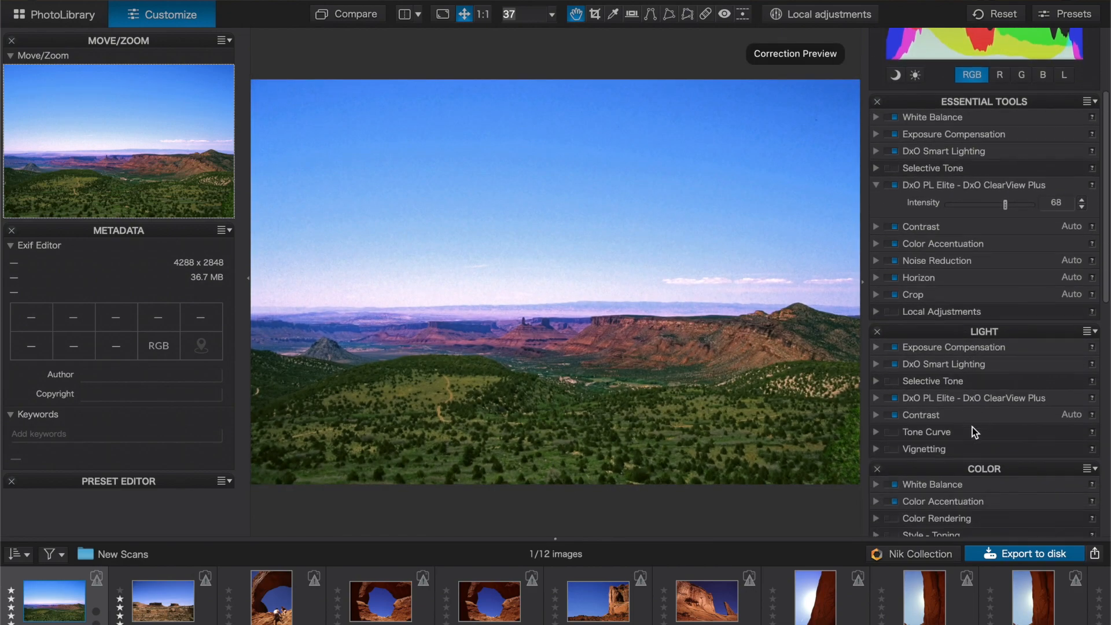
scroll(972, 427, "down", 3)
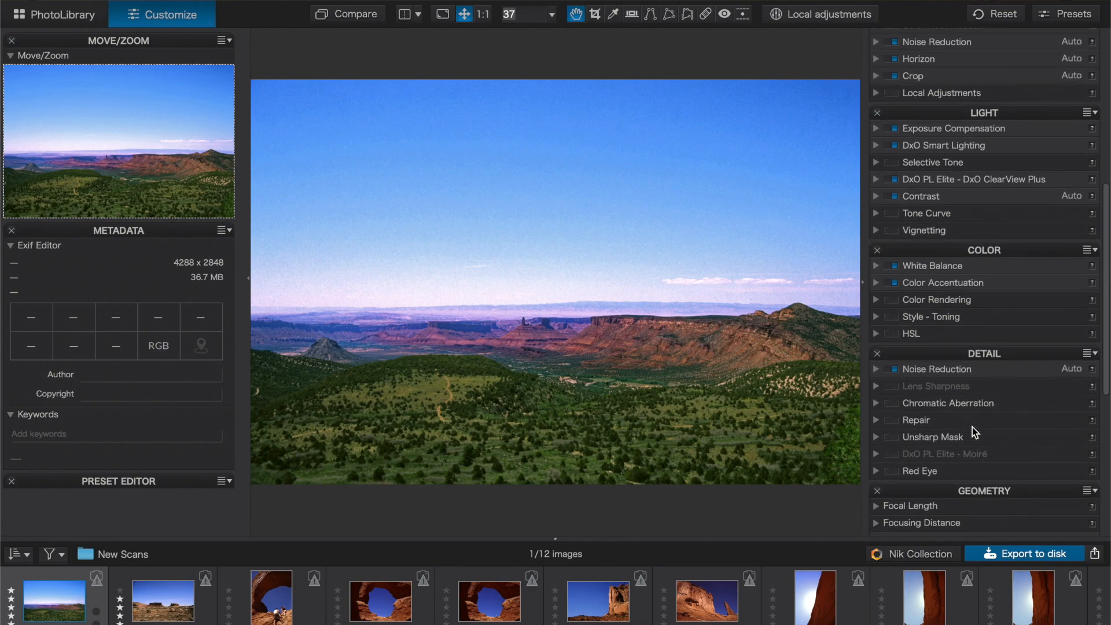
left_click(551, 17)
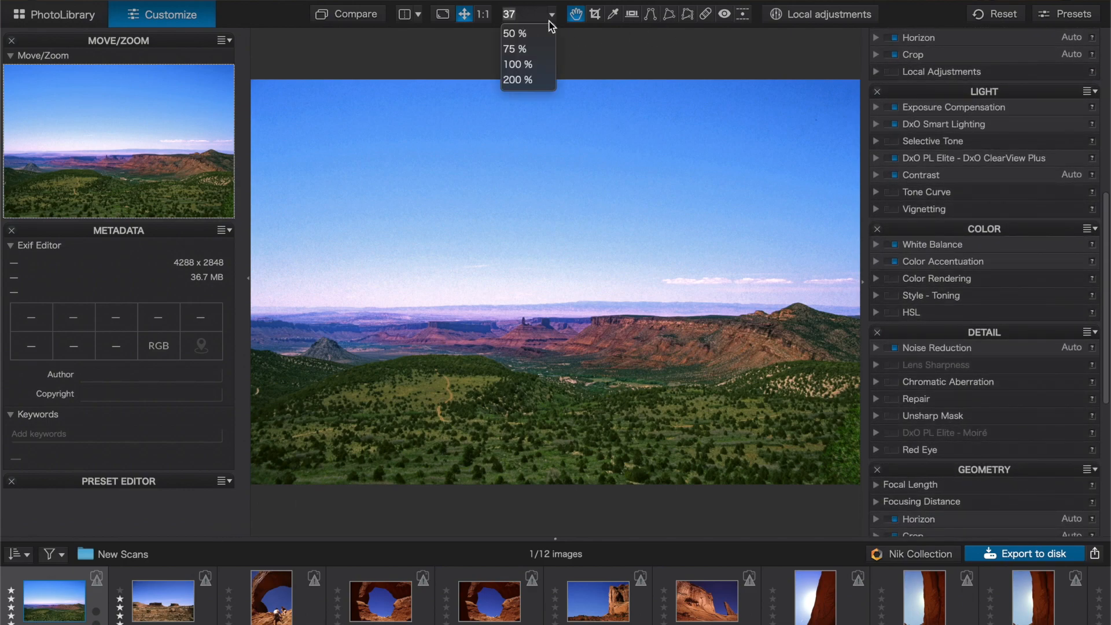
left_click(522, 64)
left_click_drag(632, 426, 673, 233)
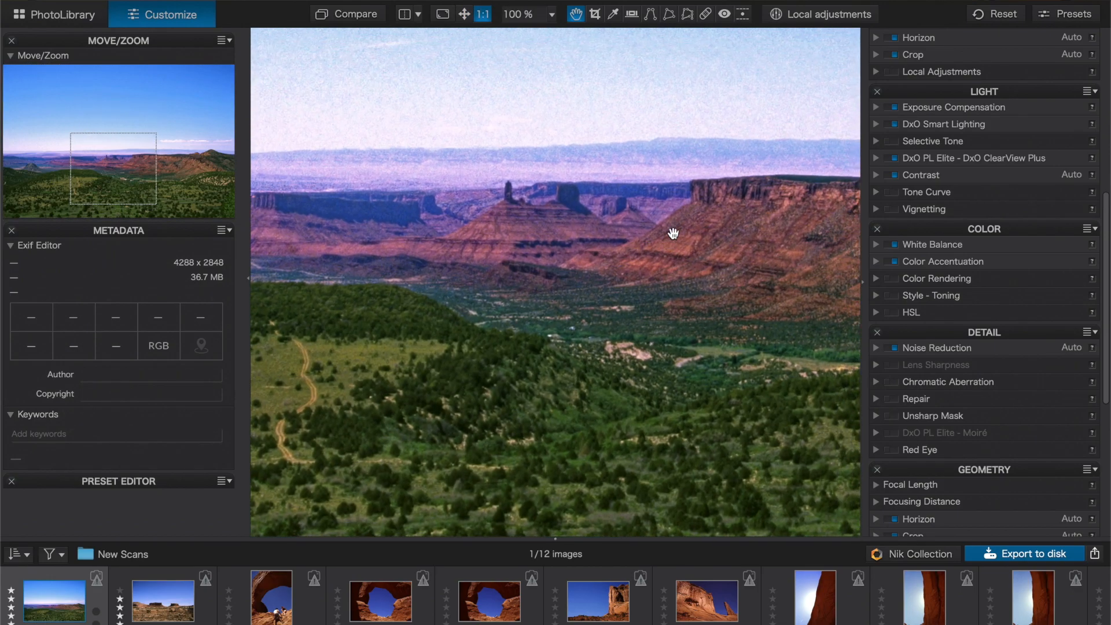
left_click(876, 349)
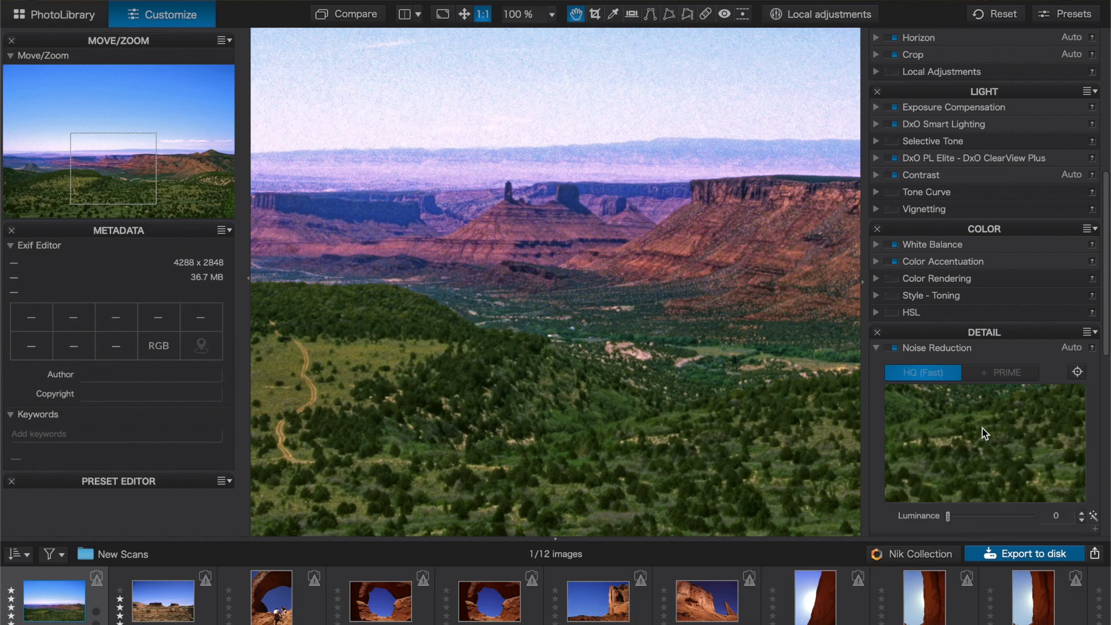
left_click_drag(953, 518, 974, 520)
left_click_drag(607, 206, 618, 288)
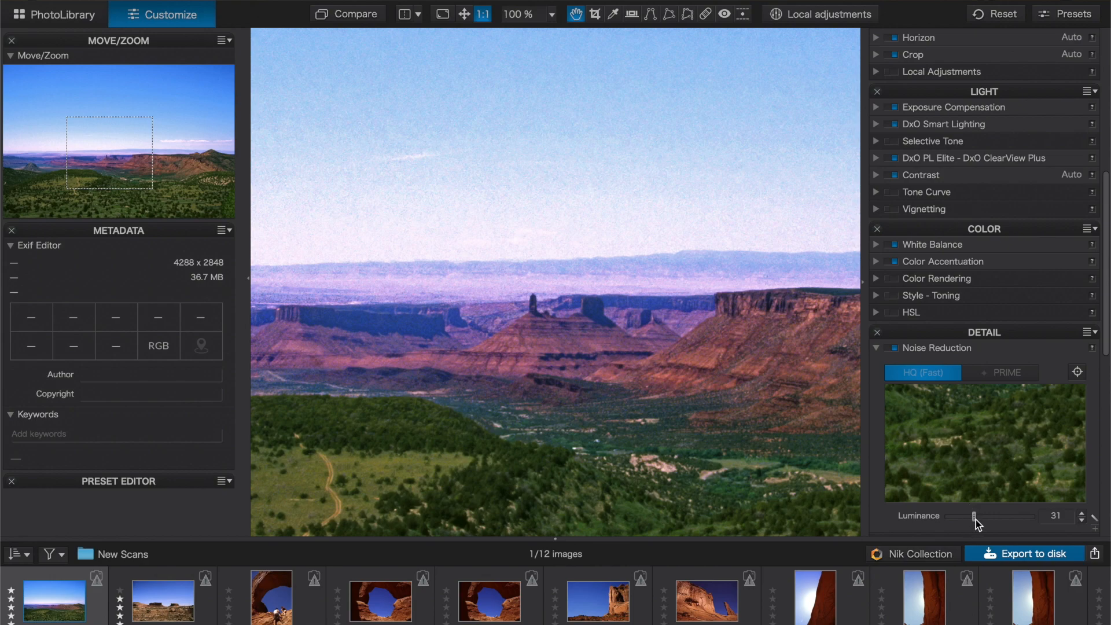
left_click_drag(975, 519, 972, 519)
left_click_drag(972, 519, 971, 519)
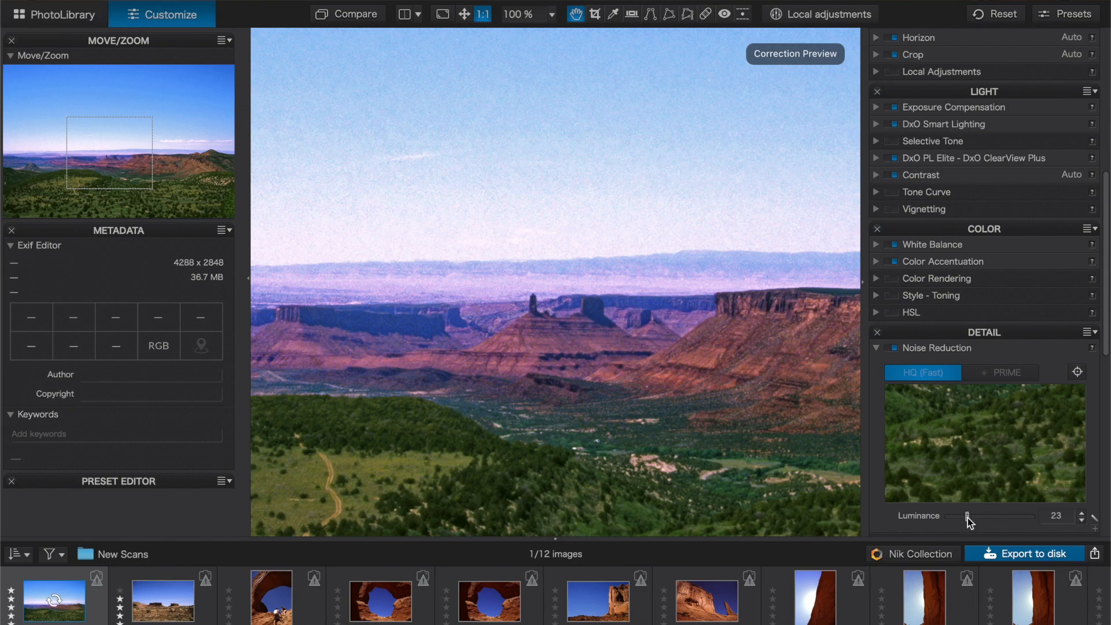
left_click(876, 347)
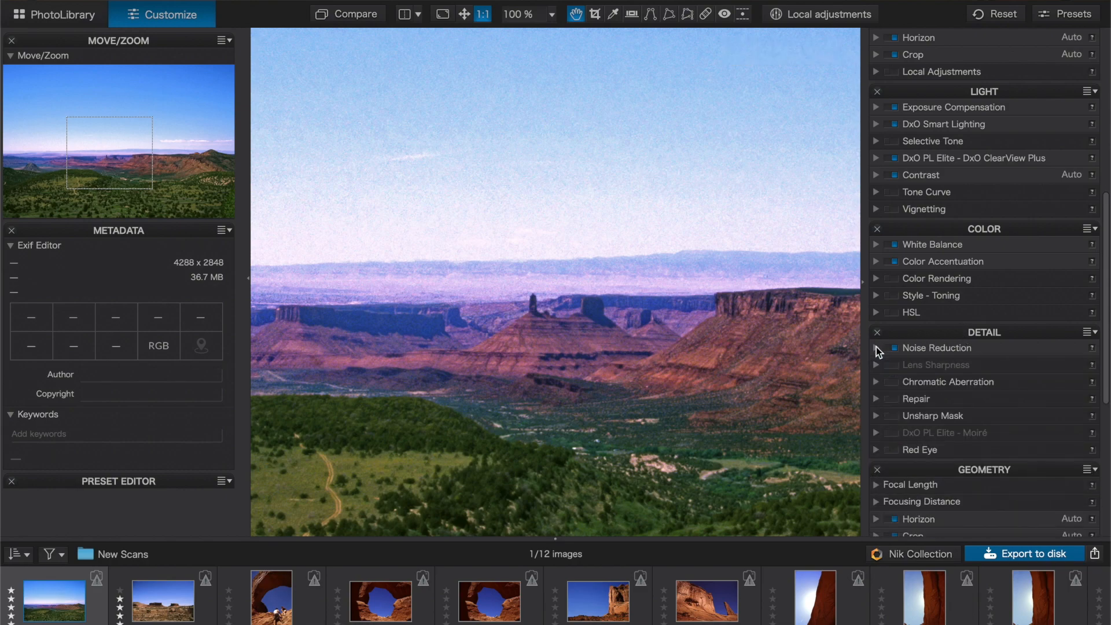
- Shift the green channel's hue slightly toward yellow in the HSL correction to warm the foreground vegetation
left_click(876, 313)
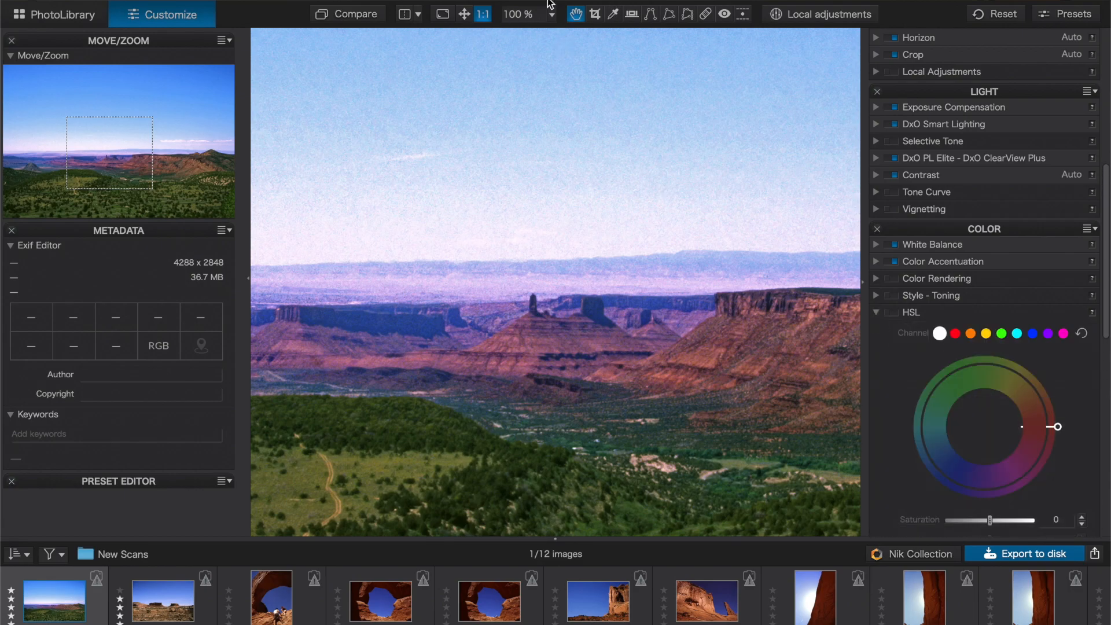
left_click(464, 14)
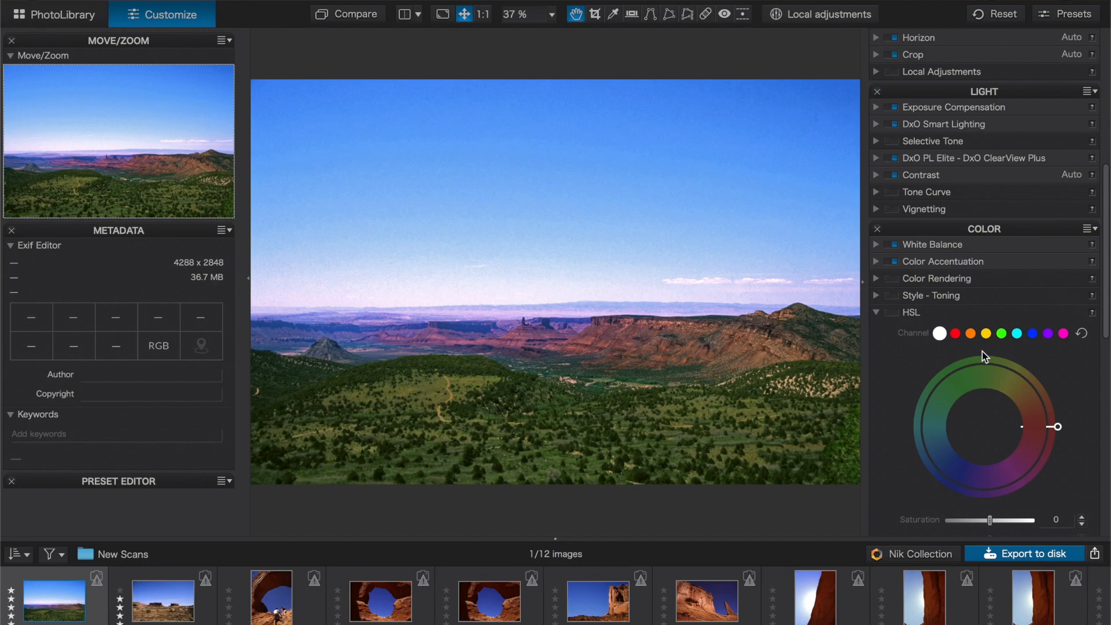
left_click(1002, 334)
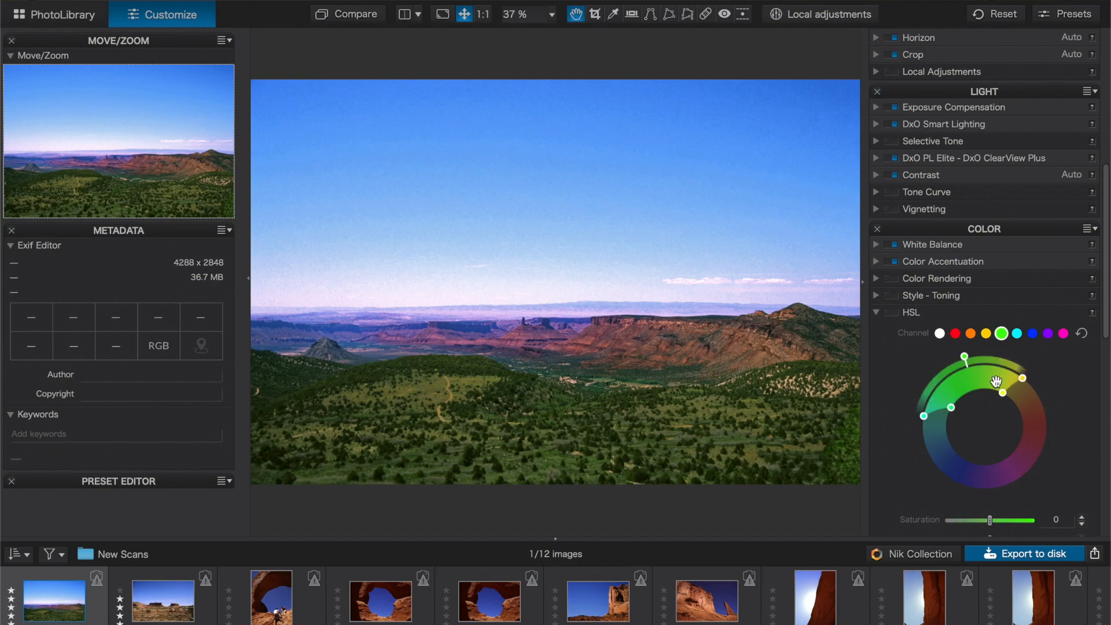
left_click_drag(963, 358, 988, 360)
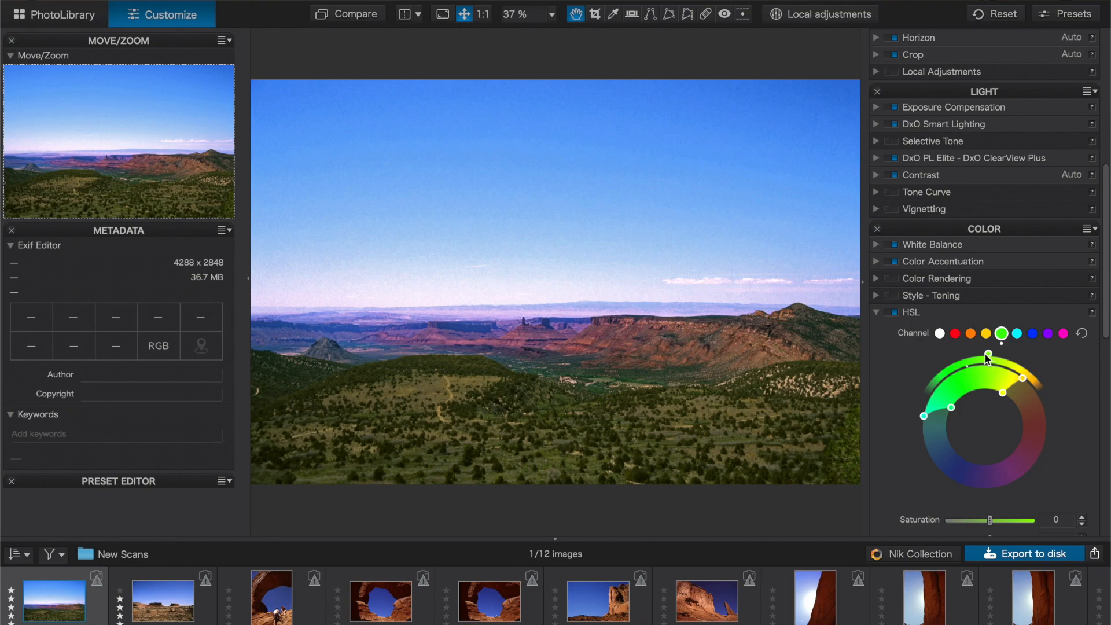
left_click_drag(990, 354, 981, 355)
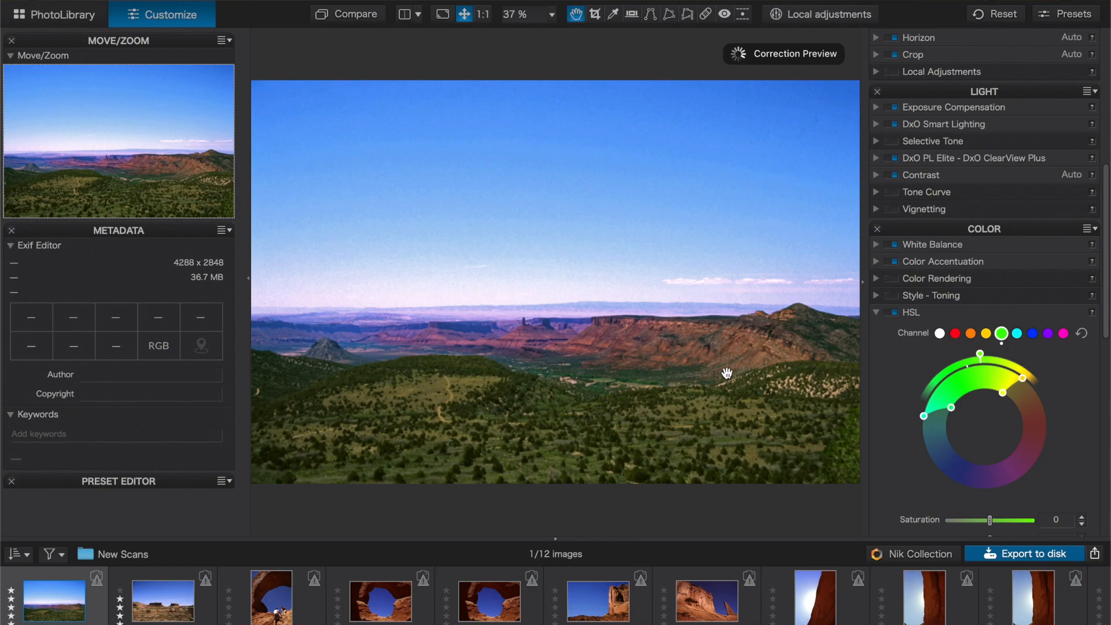
- Shift the HSL orange channel's hue slightly toward red and the red channel's hue slightly toward orange
left_click(971, 334)
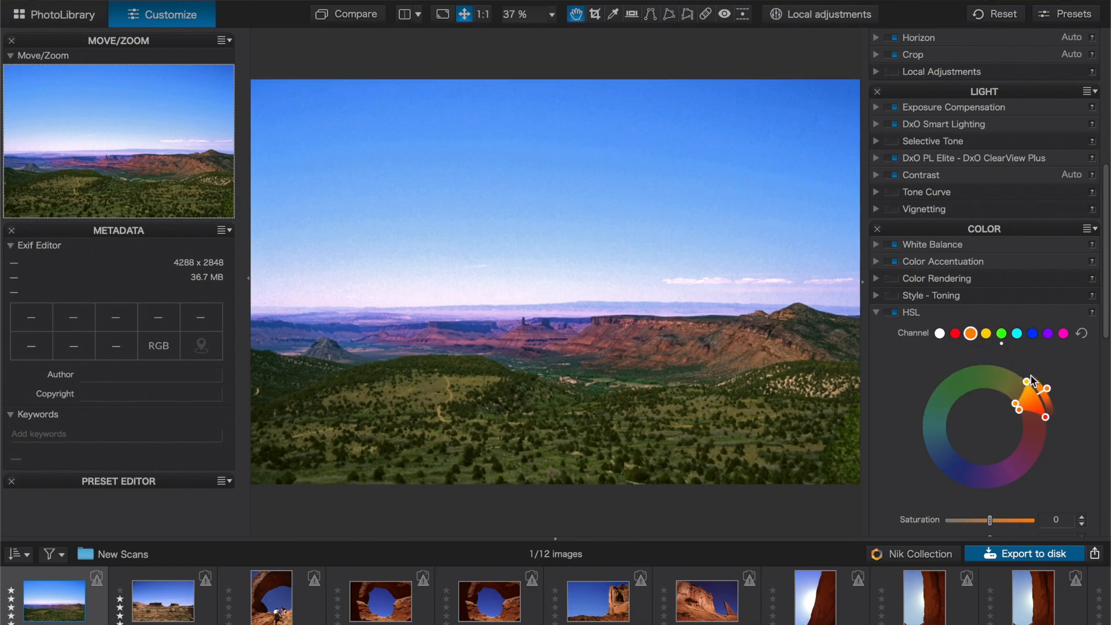
left_click_drag(1047, 390, 1048, 395)
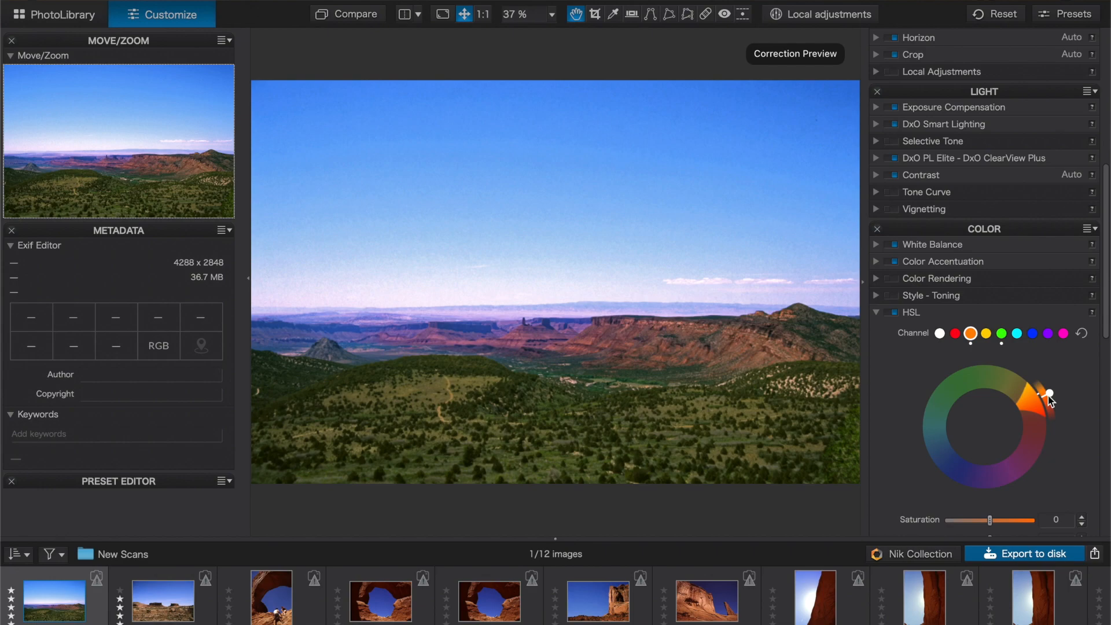
left_click(955, 334)
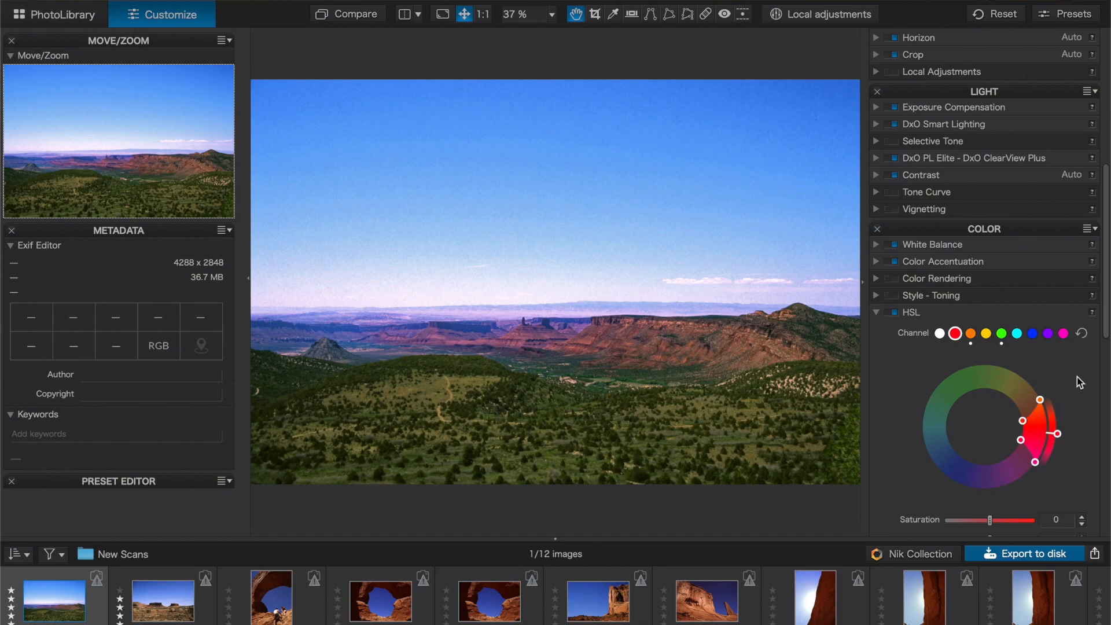
left_click_drag(1058, 436, 1058, 429)
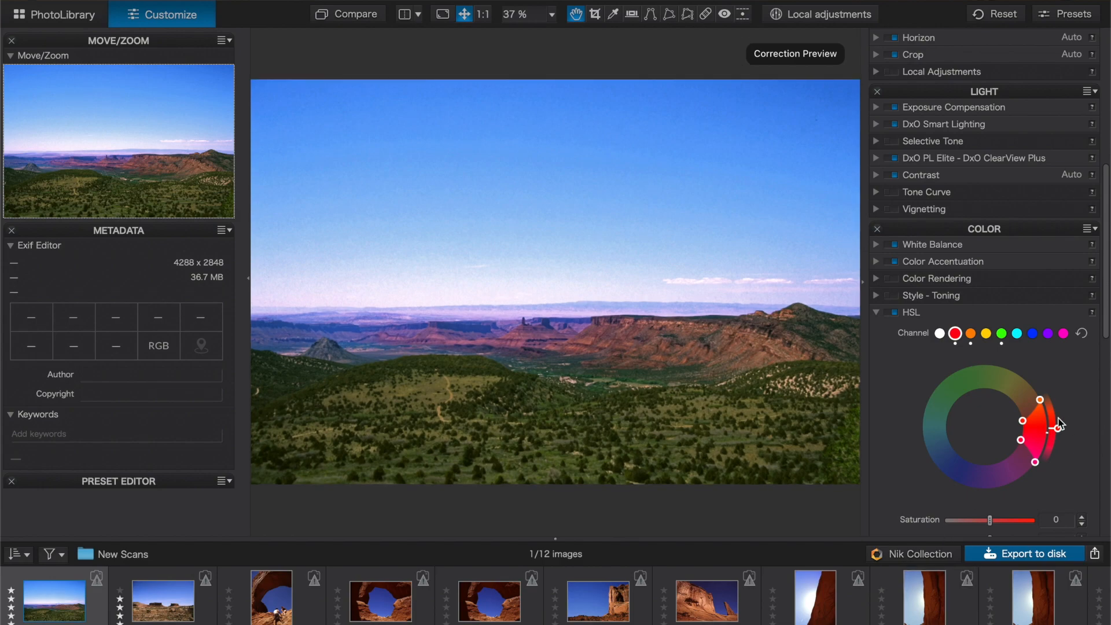
left_click_drag(1059, 432, 1057, 428)
left_click(876, 313)
- Compare the photo with and without Color Rendering set to Generic renderings, Camera default rendering
left_click(876, 279)
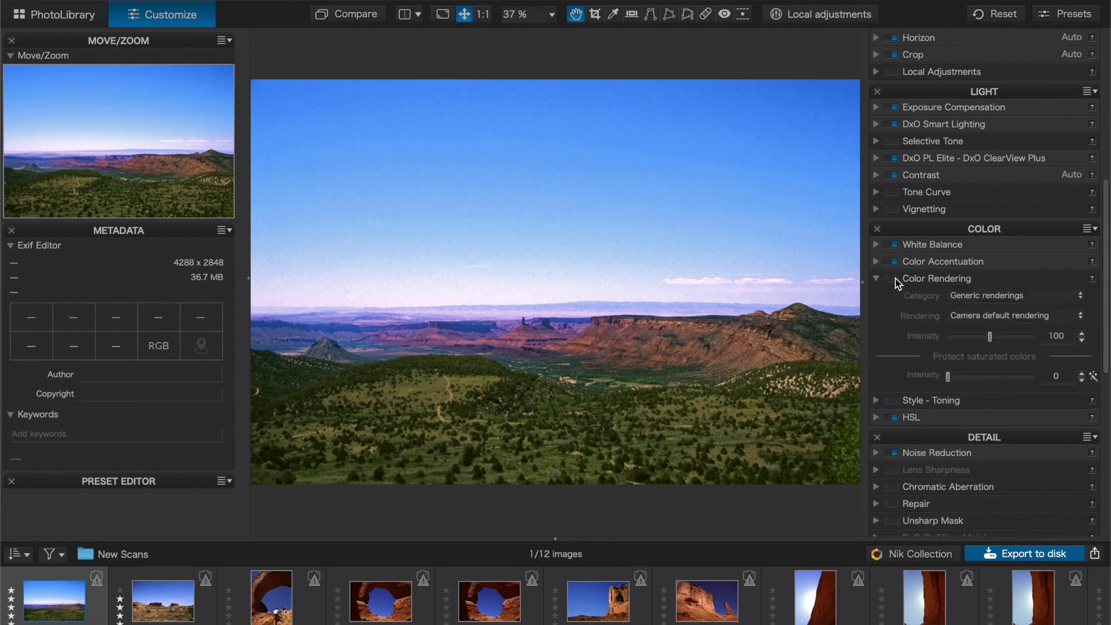
left_click(891, 280)
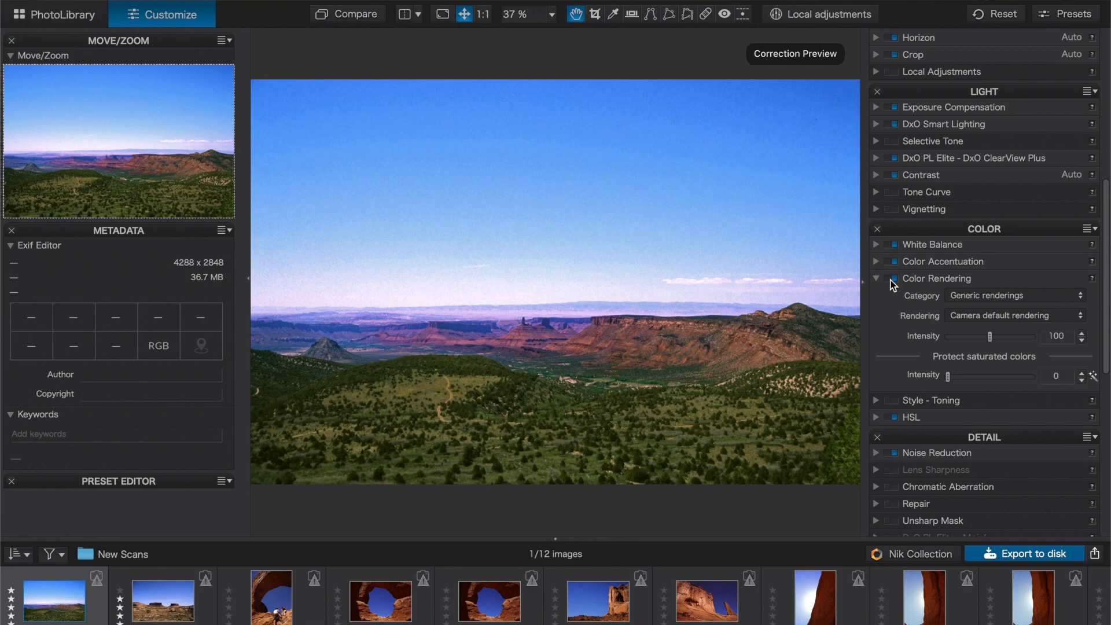
left_click(892, 279)
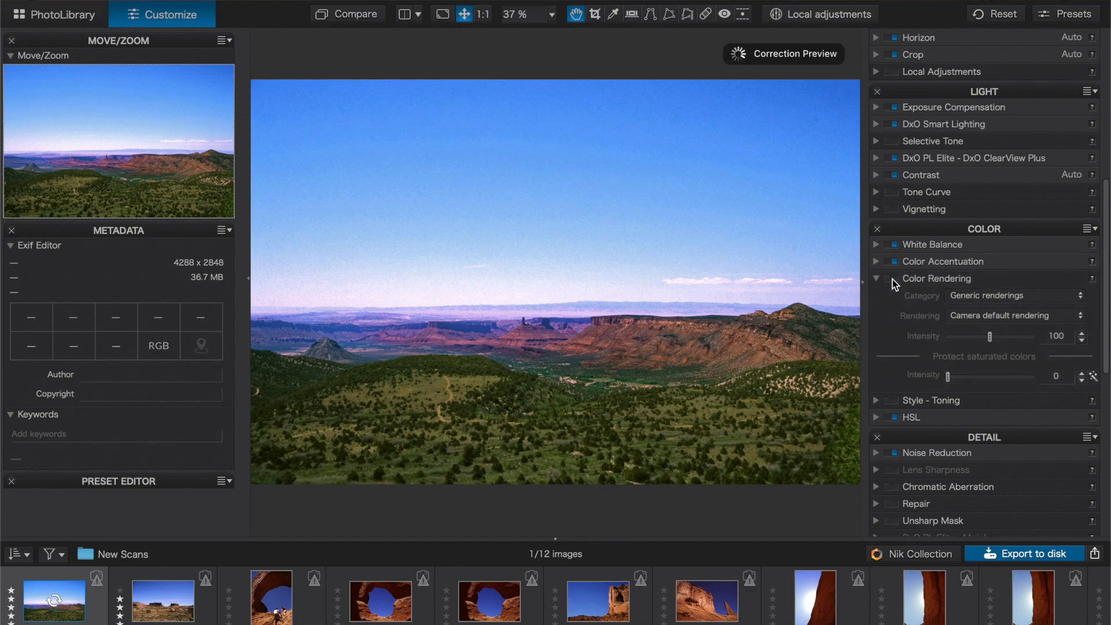
left_click(877, 278)
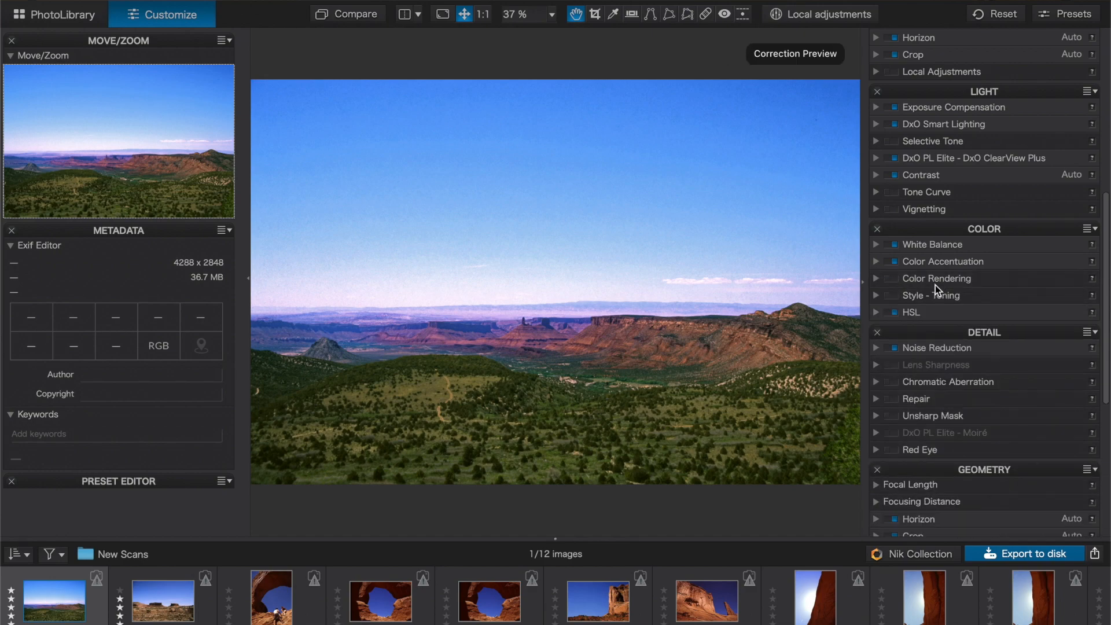
- Lower the Vibrancy in Color Accentuation to -10
left_click(877, 262)
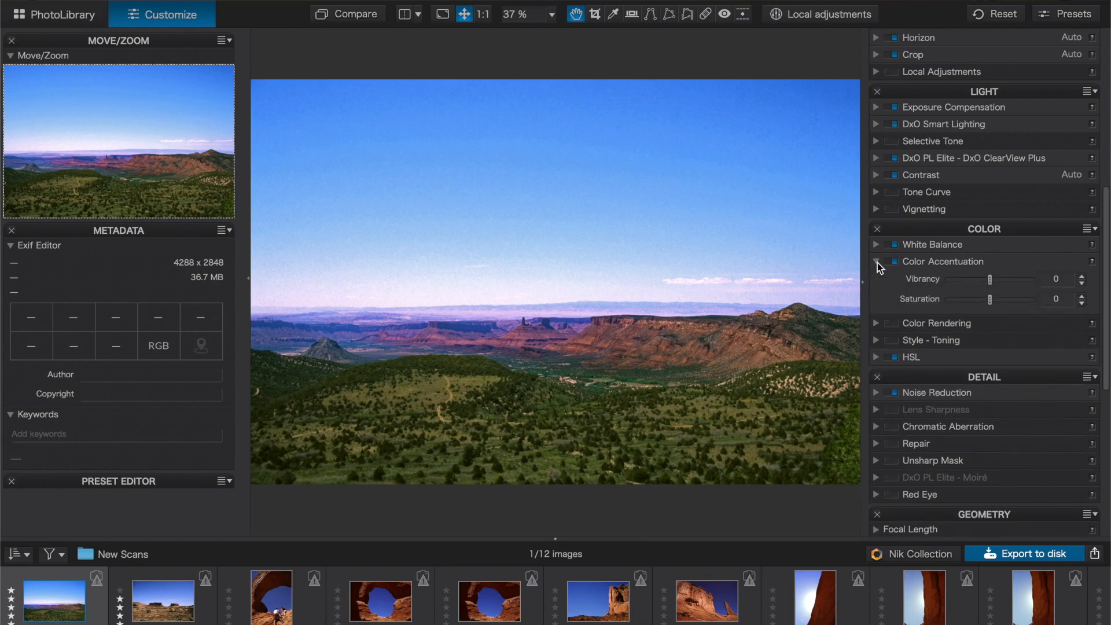
left_click(983, 280)
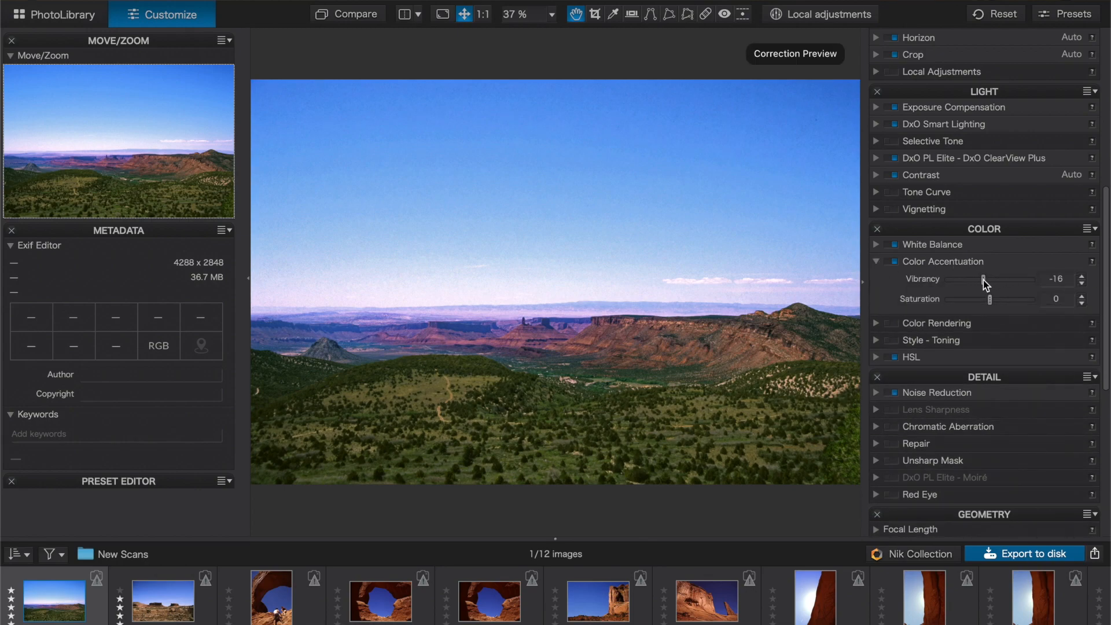
scroll(983, 280, "up", 1)
scroll(984, 282, "up", 3)
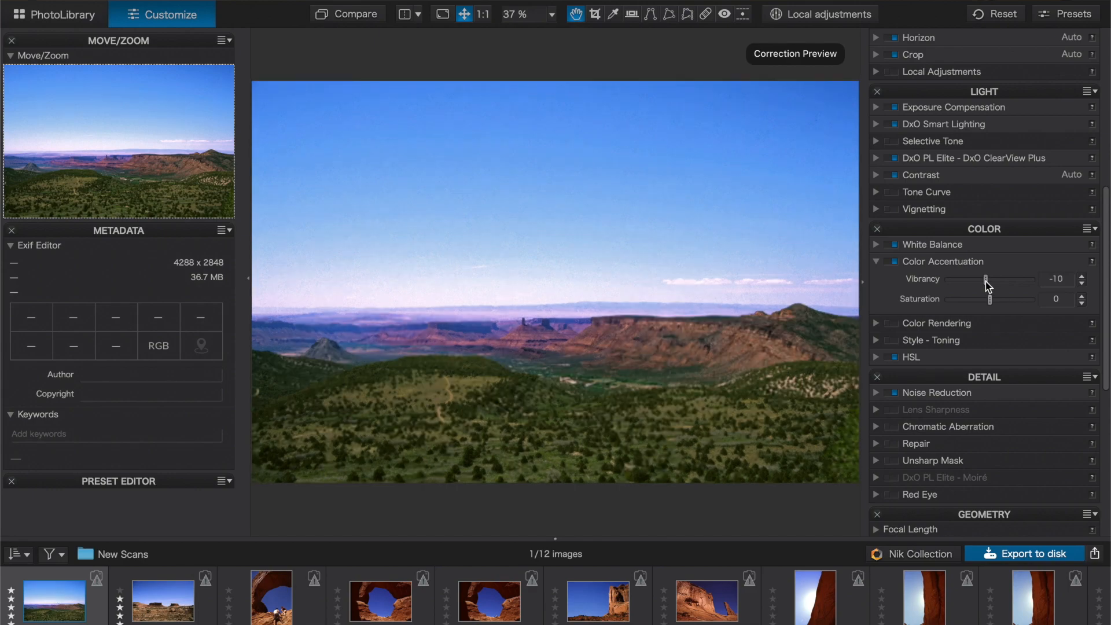
left_click(879, 262)
- Examine the Focal Length and Focusing Distance settings, view the New Scans thumbnails in the photo library, and reopen 1.tif for editing
scroll(935, 319, "down", 5)
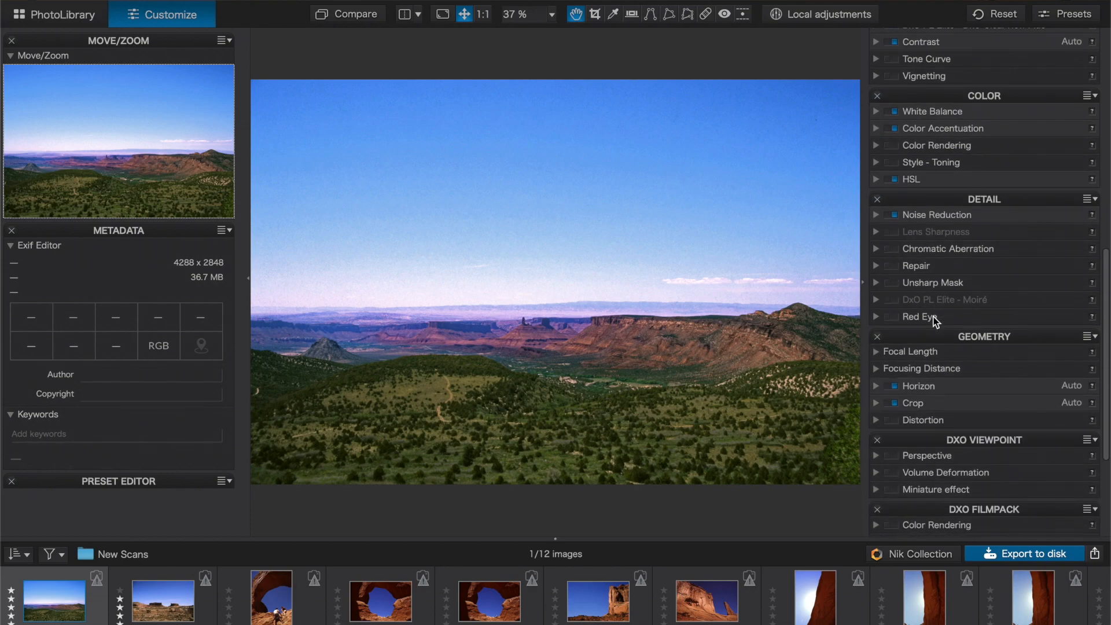
scroll(973, 376, "down", 2)
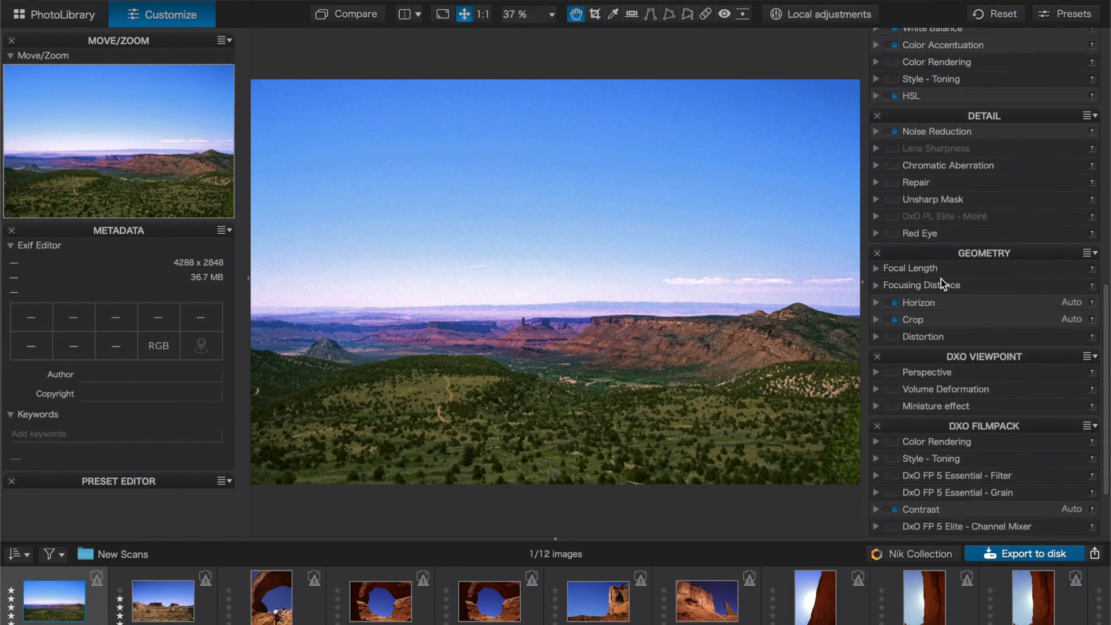
left_click(876, 272)
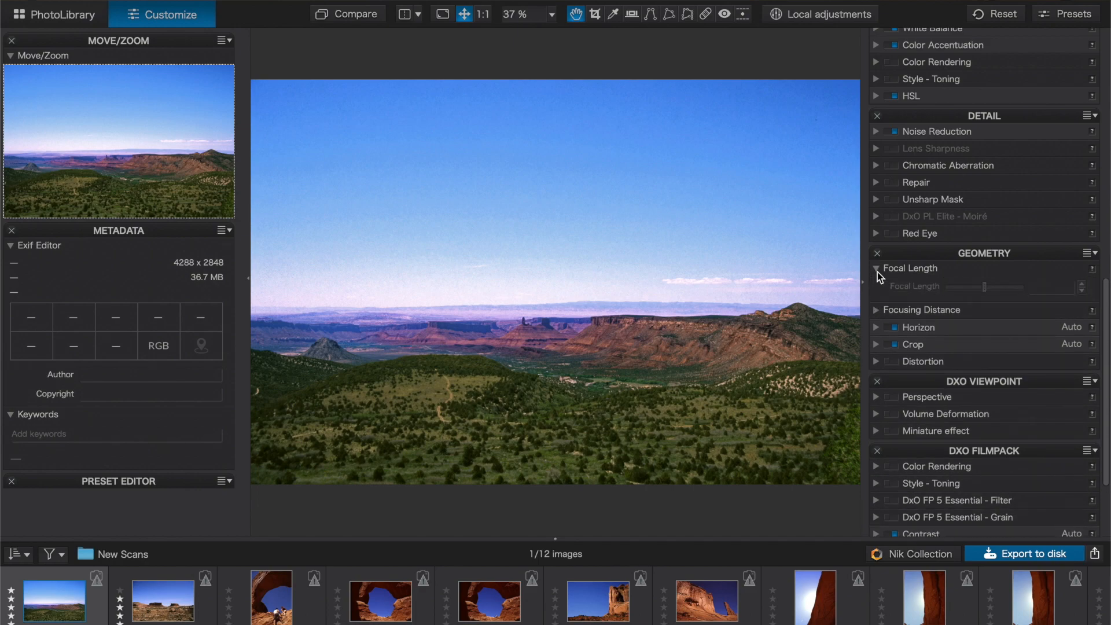
left_click(876, 311)
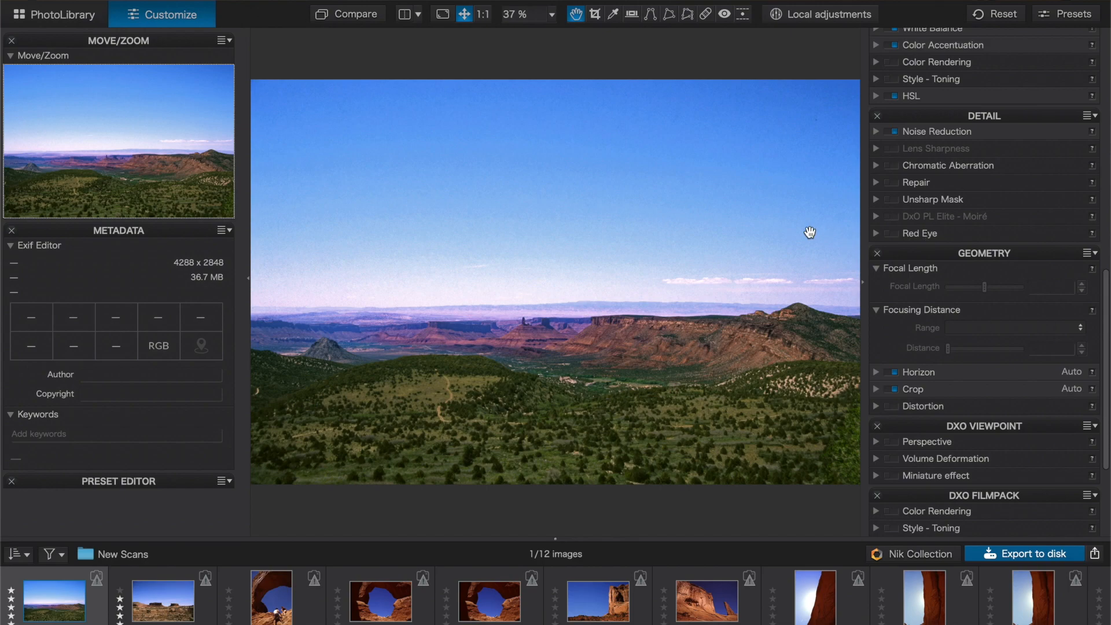
left_click(66, 20)
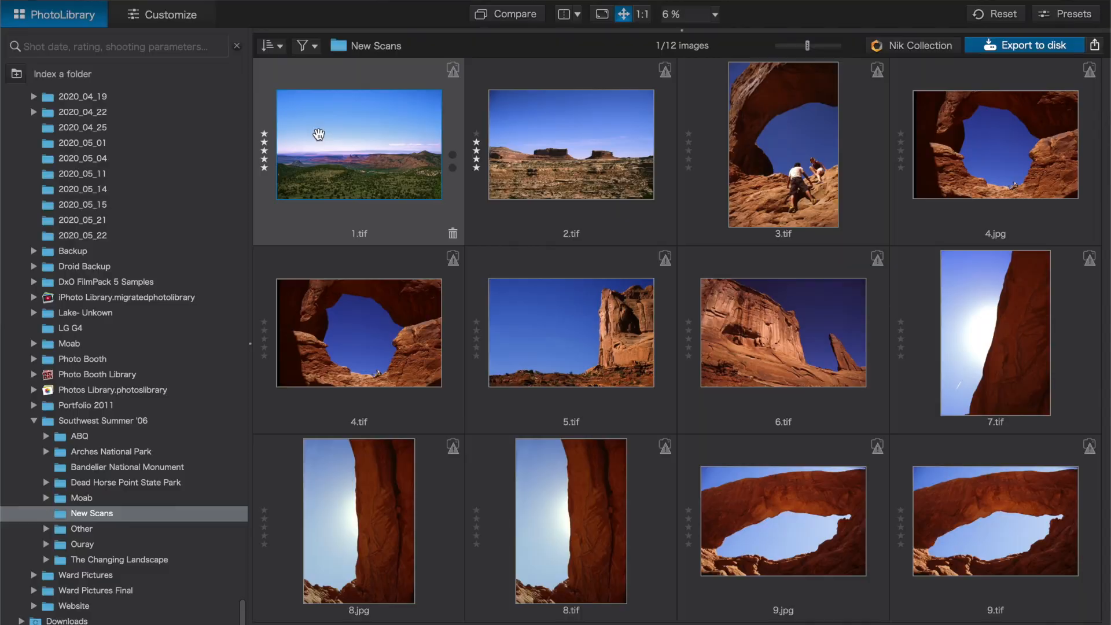
double_click(318, 134)
- Compare the photo with and without automatic DxO ViewPoint Perspective correction
scroll(971, 329, "down", 3)
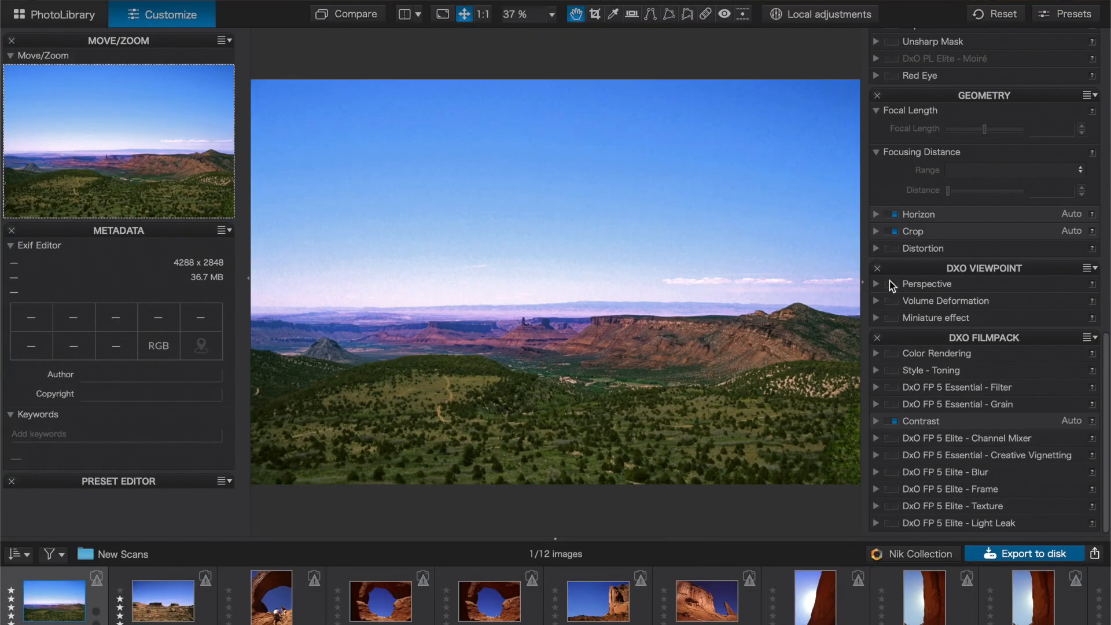
left_click(891, 282)
left_click(892, 283)
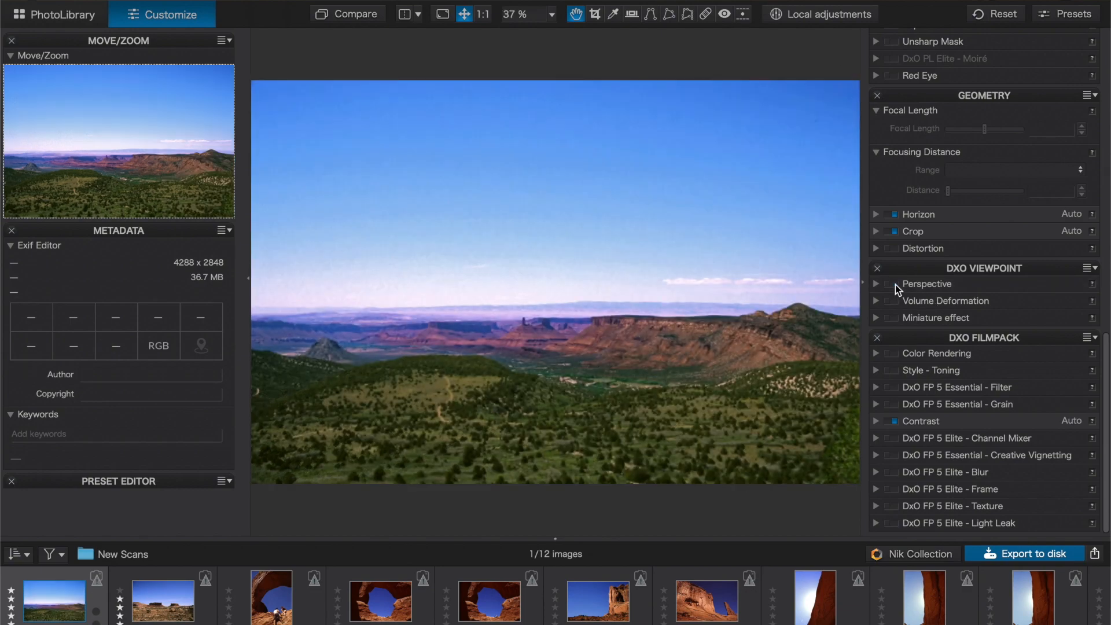
left_click(895, 285)
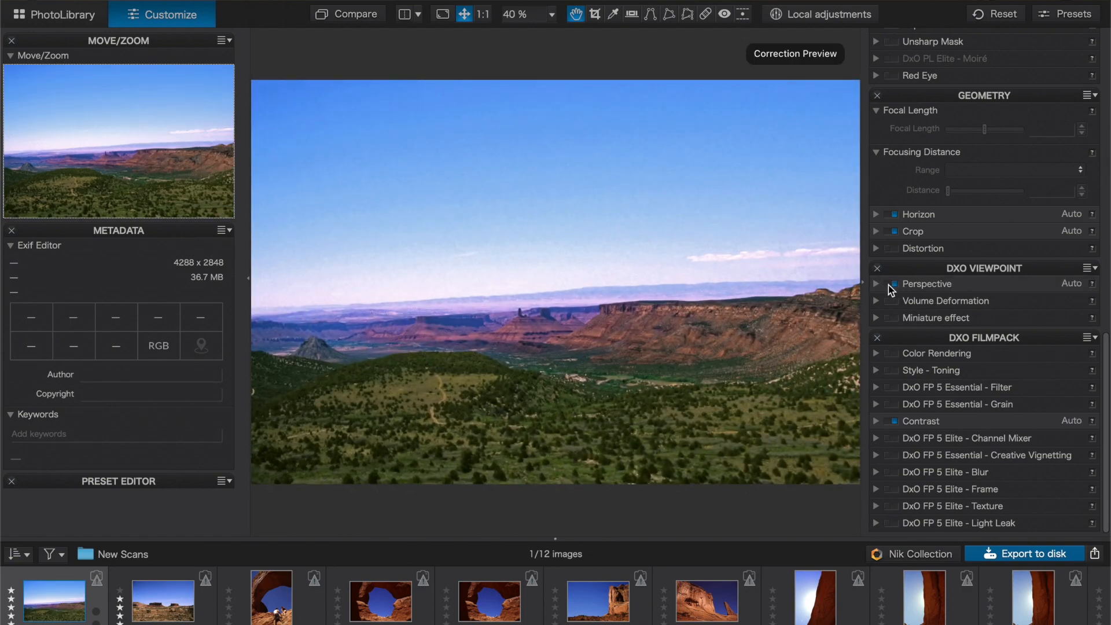
left_click(891, 283)
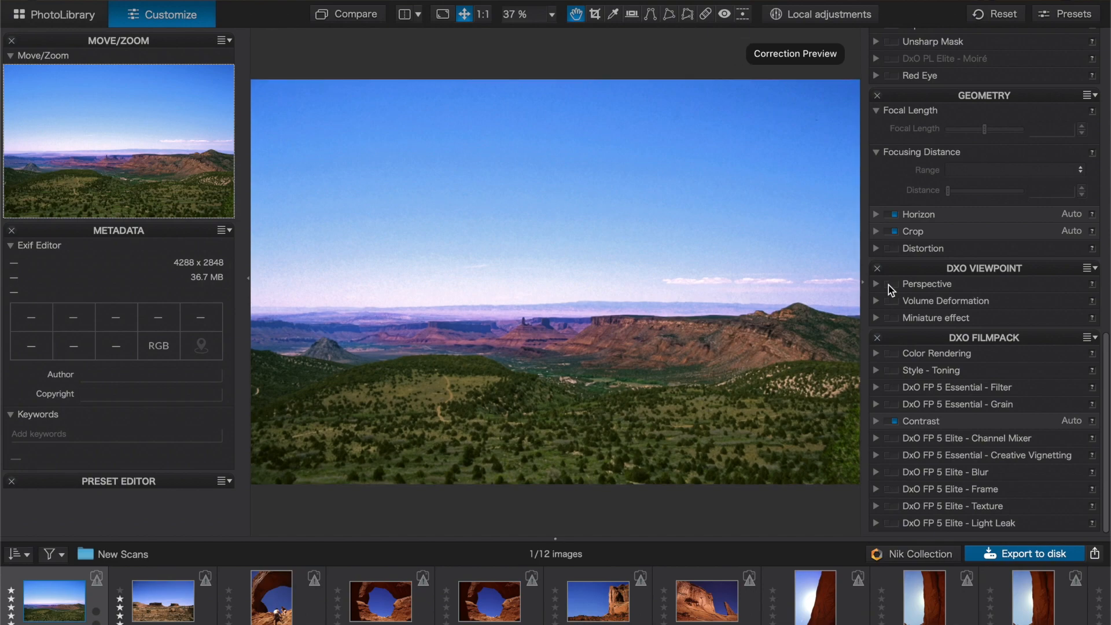
- Enable the Miniature effect, move its blur gradient so the sharp zone ends along the mesas, and compare the photo without it
left_click(892, 316)
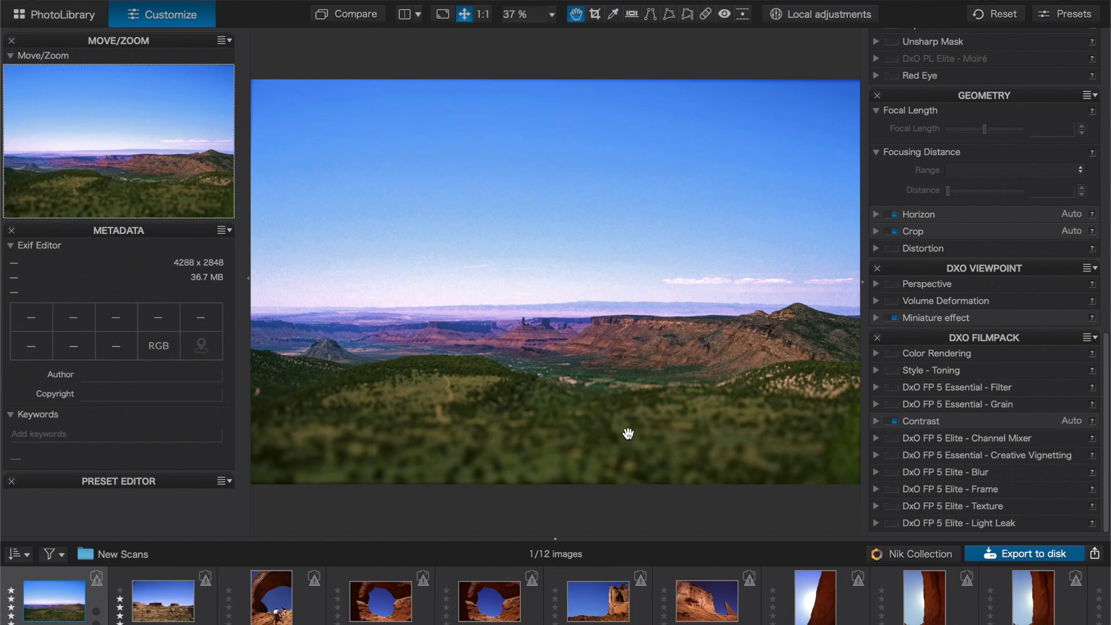
left_click(876, 318)
left_click(959, 339)
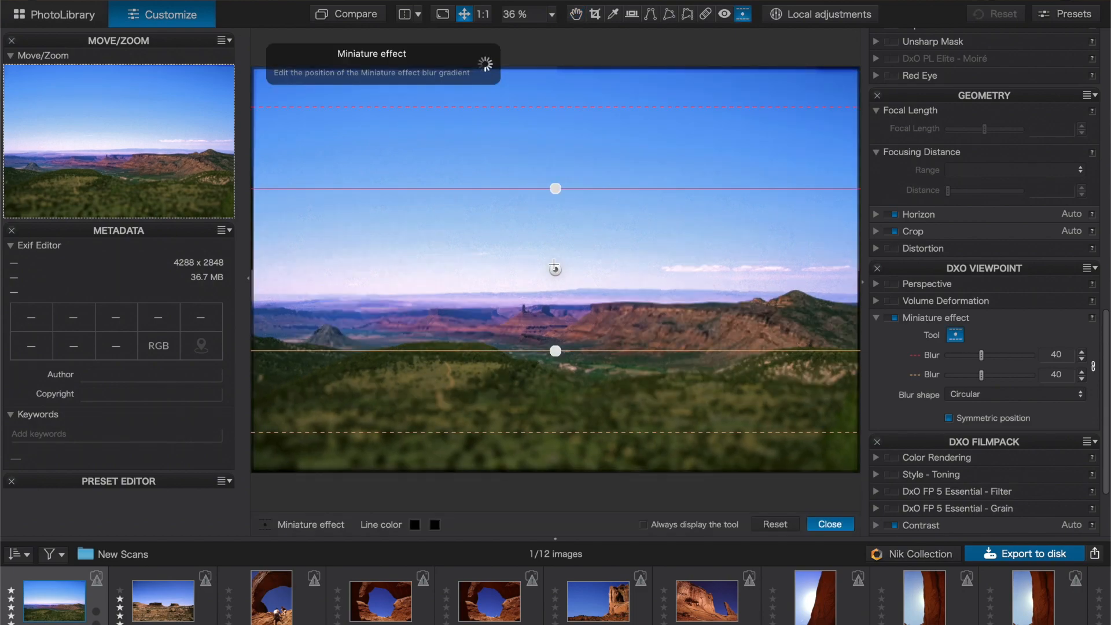
left_click_drag(555, 269, 560, 349)
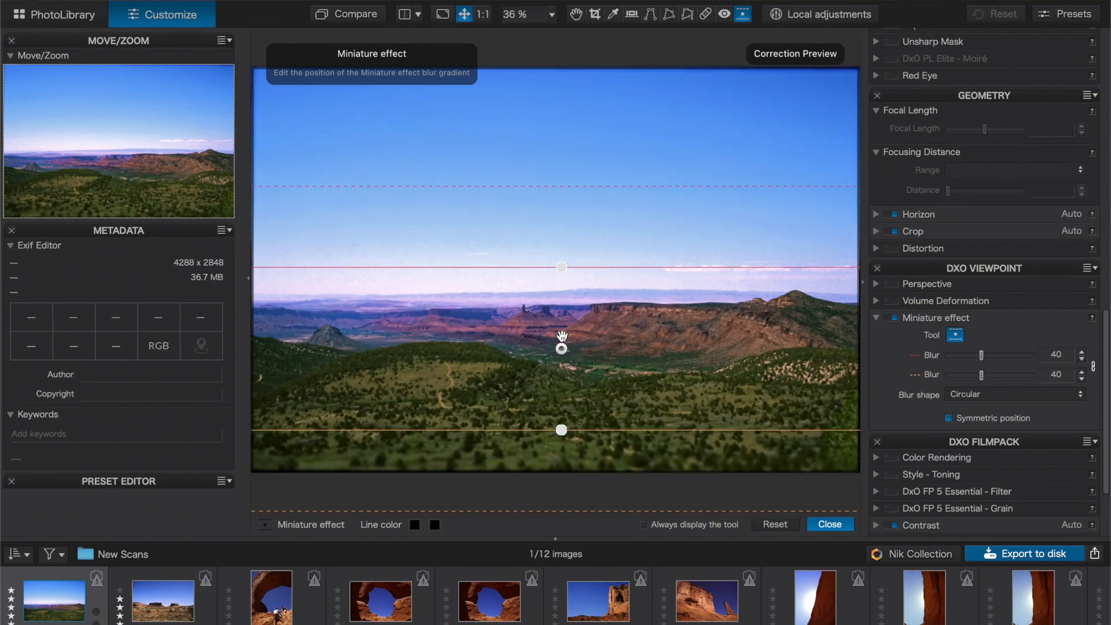
left_click_drag(562, 349, 567, 246)
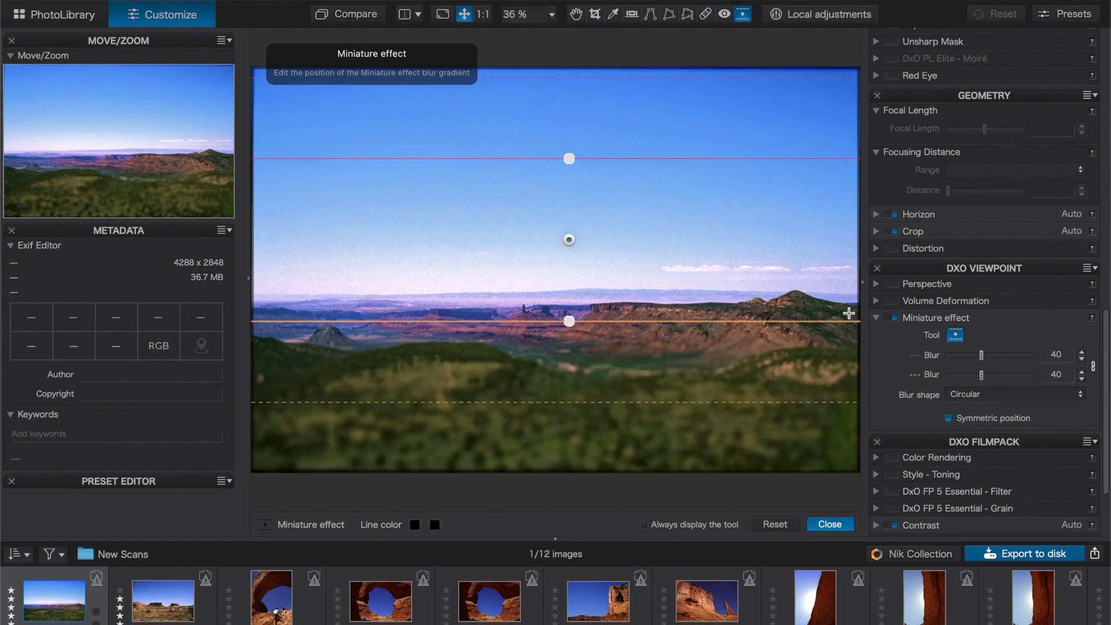
left_click(894, 320)
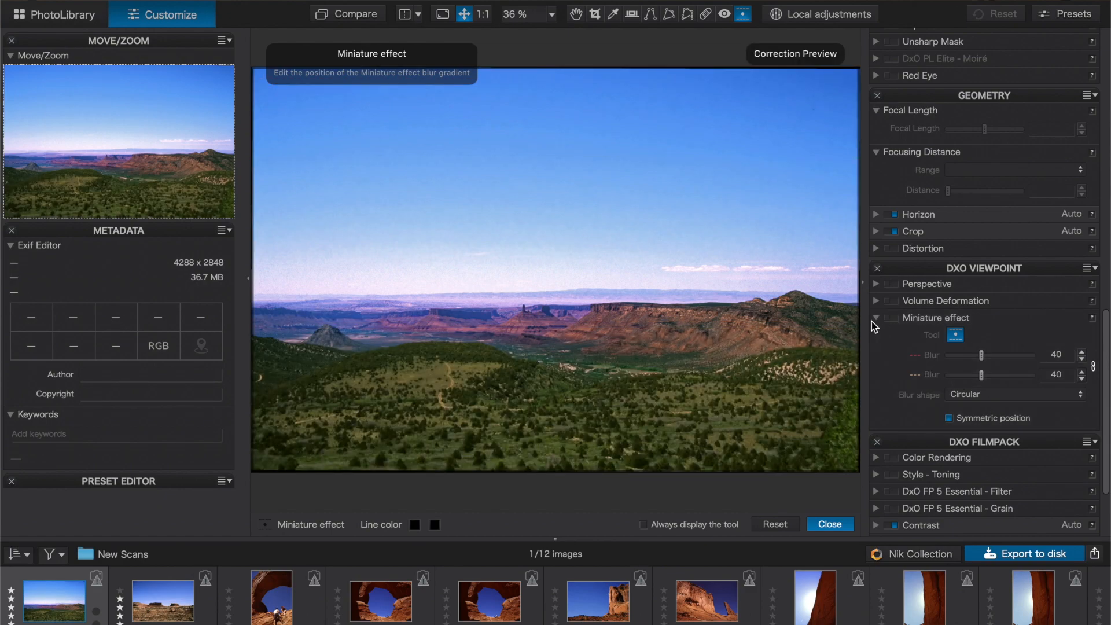
left_click(876, 318)
- Reorder the Essential Tools so Crop comes before Horizon, and close the Miniature effect editing tool
scroll(933, 285, "up", 1)
scroll(932, 284, "up", 7)
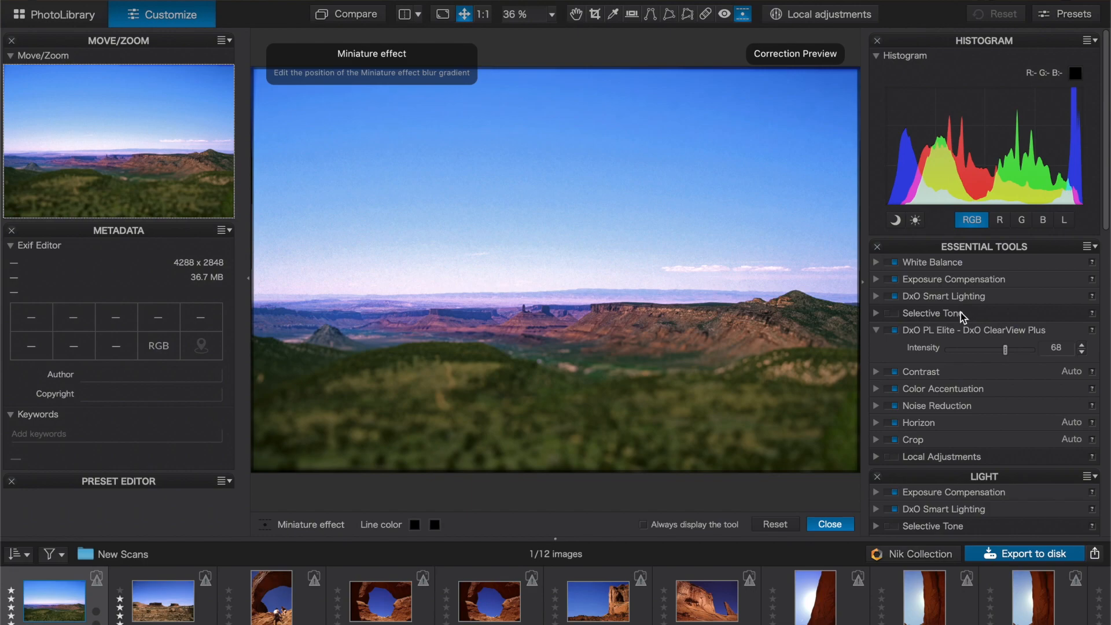
left_click(876, 329)
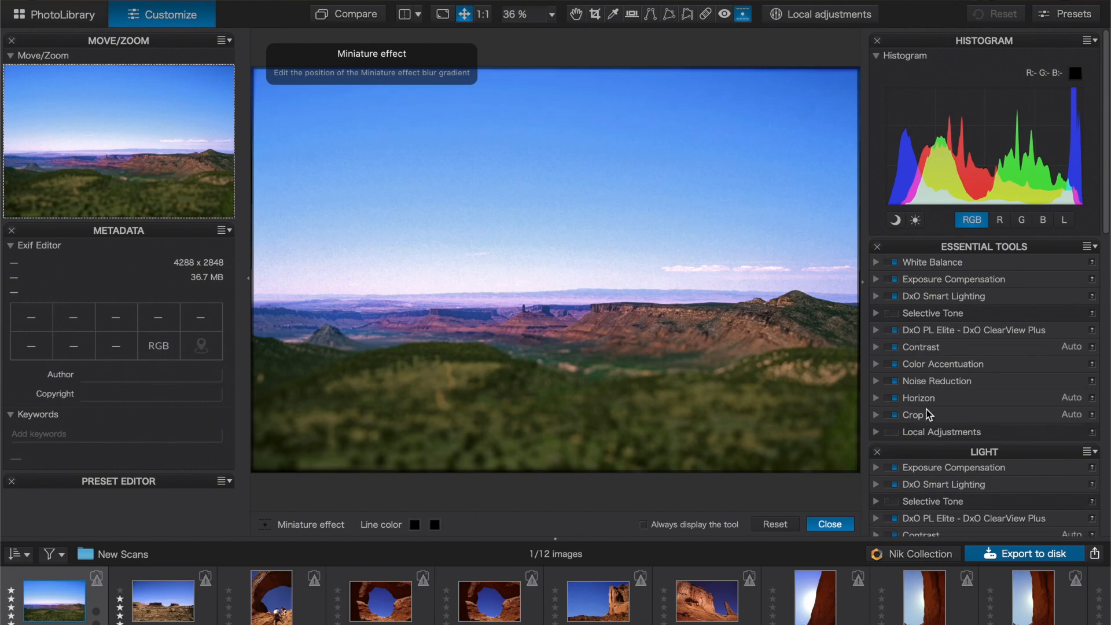
left_click_drag(930, 398, 927, 420)
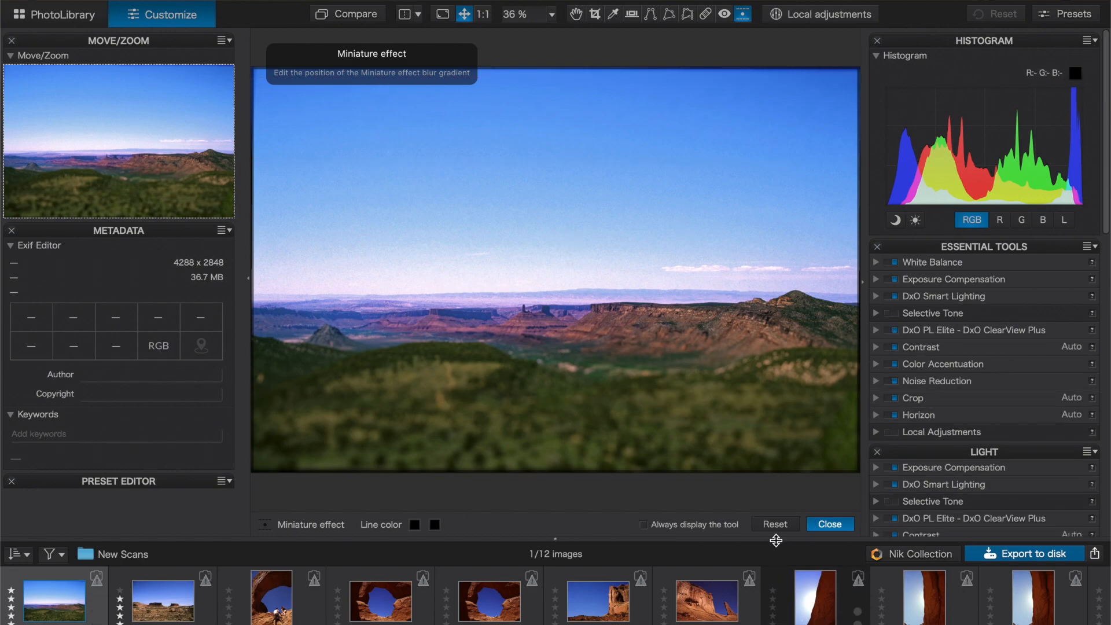
left_click(828, 524)
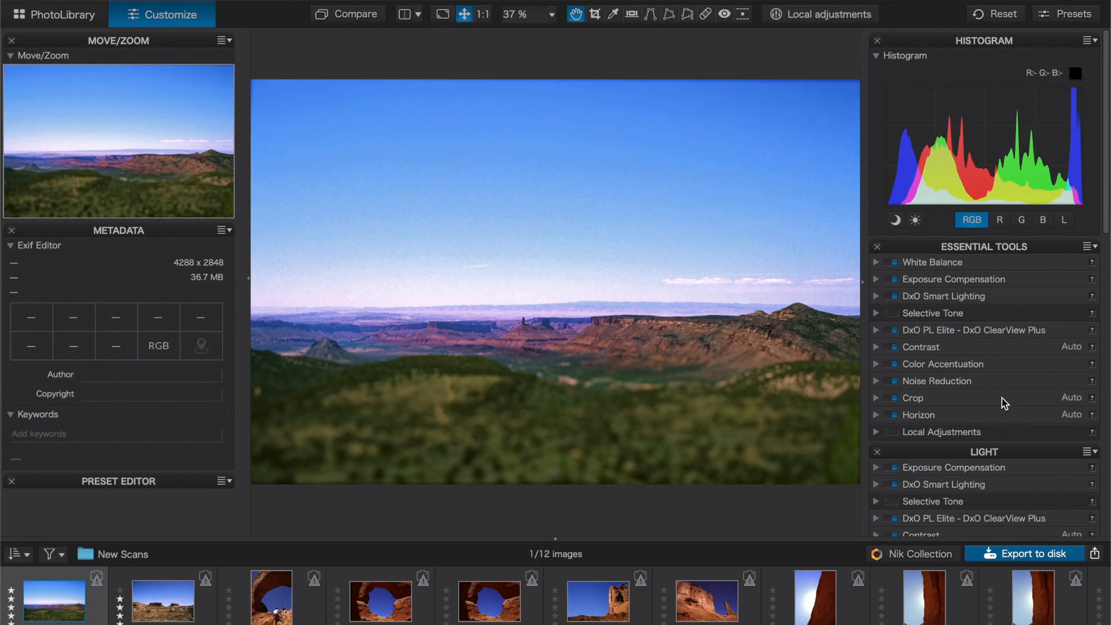
scroll(1001, 398, "down", 5)
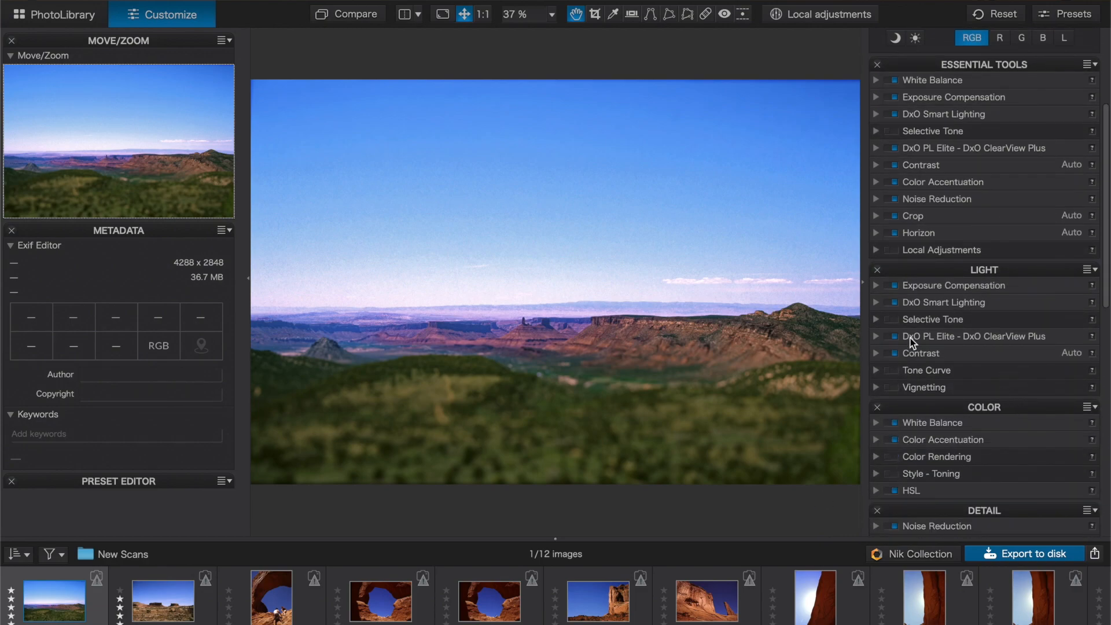
- Turn off the Miniature effect correction for the photo
scroll(909, 345, "down", 8)
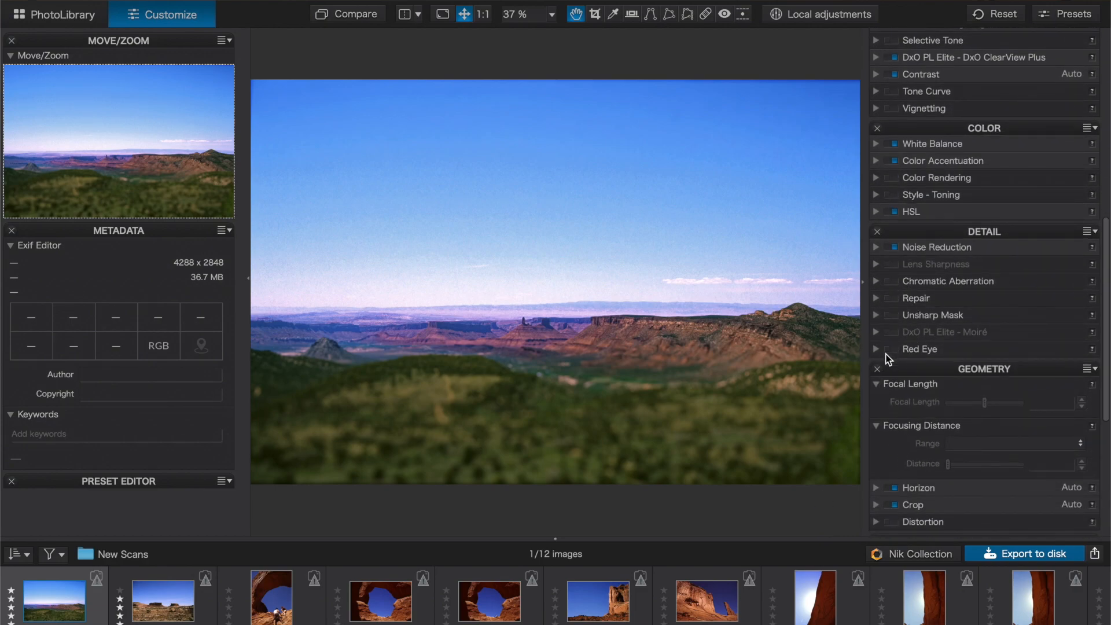
scroll(905, 227, "up", 1)
scroll(905, 227, "down", 4)
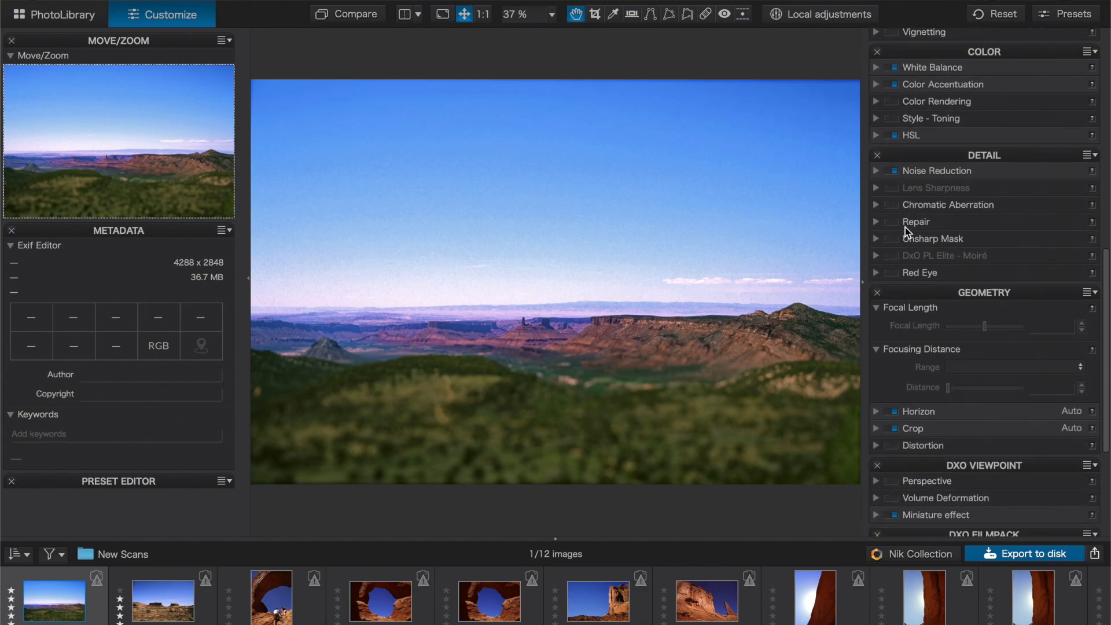
left_click(893, 494)
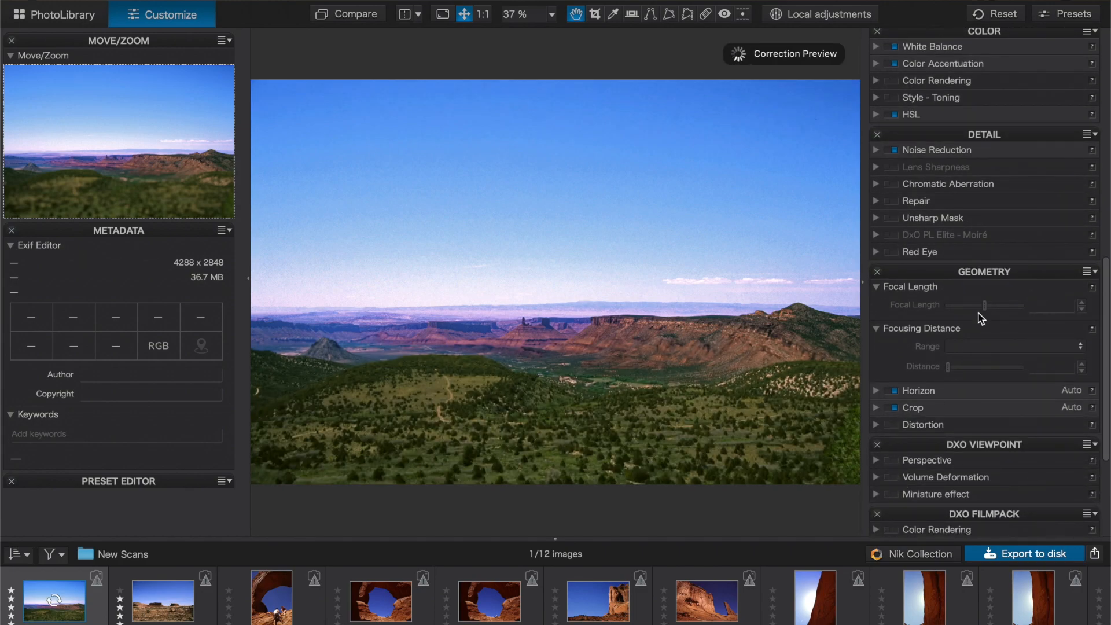
scroll(984, 309, "up", 15)
scroll(986, 305, "up", 1)
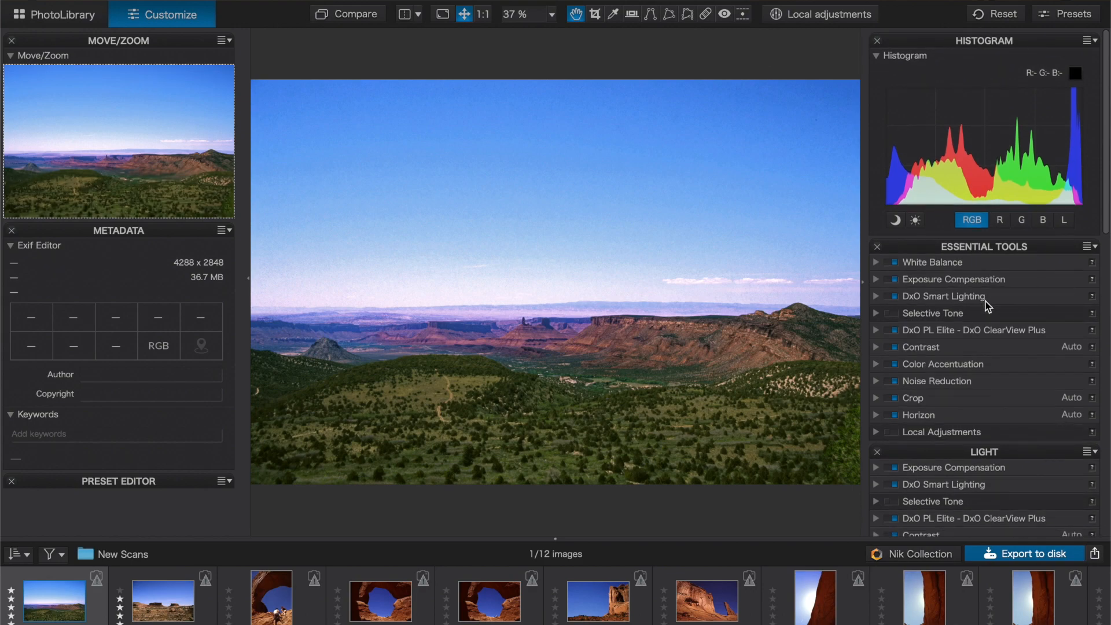
- Brush a local adjustment mask across the mesas with size 125 and feather 48 %, and slightly raise its exposure
left_click(804, 16)
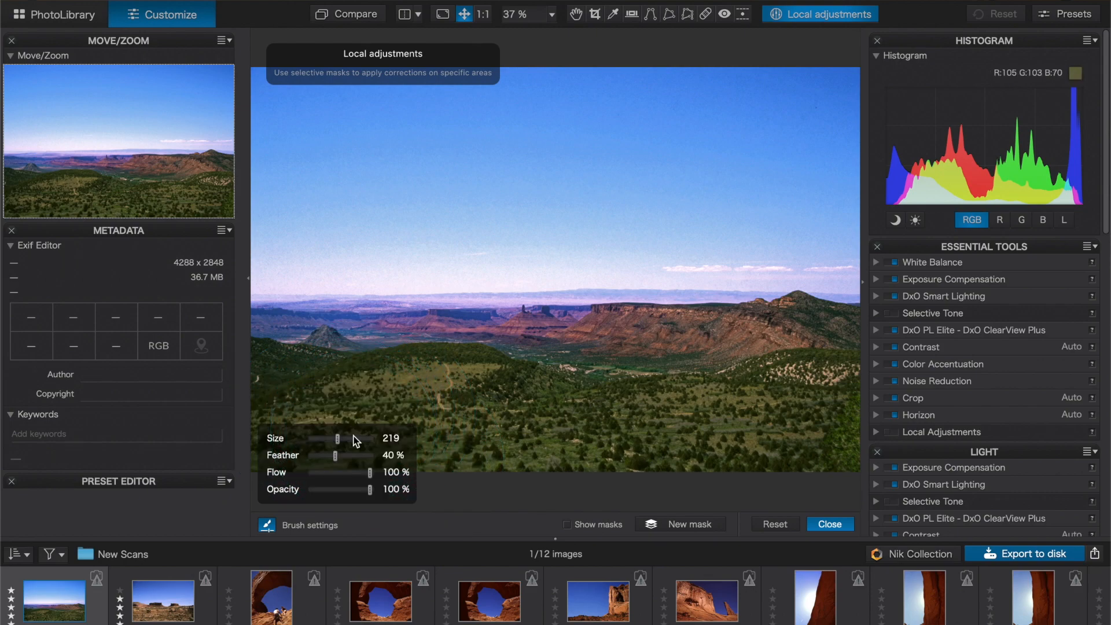
mouse_move(336, 443)
left_mouse_down()
mouse_move(325, 437)
mouse_move(346, 454)
mouse_move(330, 454)
mouse_move(349, 456)
left_mouse_up()
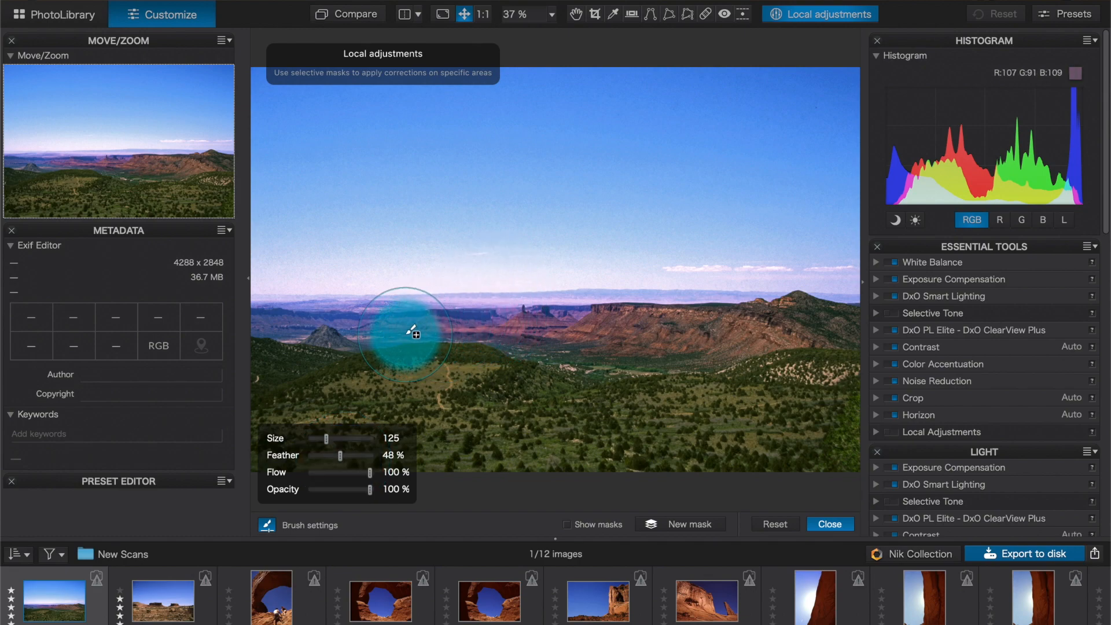
mouse_move(397, 333)
left_mouse_down()
mouse_move(488, 329)
mouse_move(745, 341)
left_mouse_up()
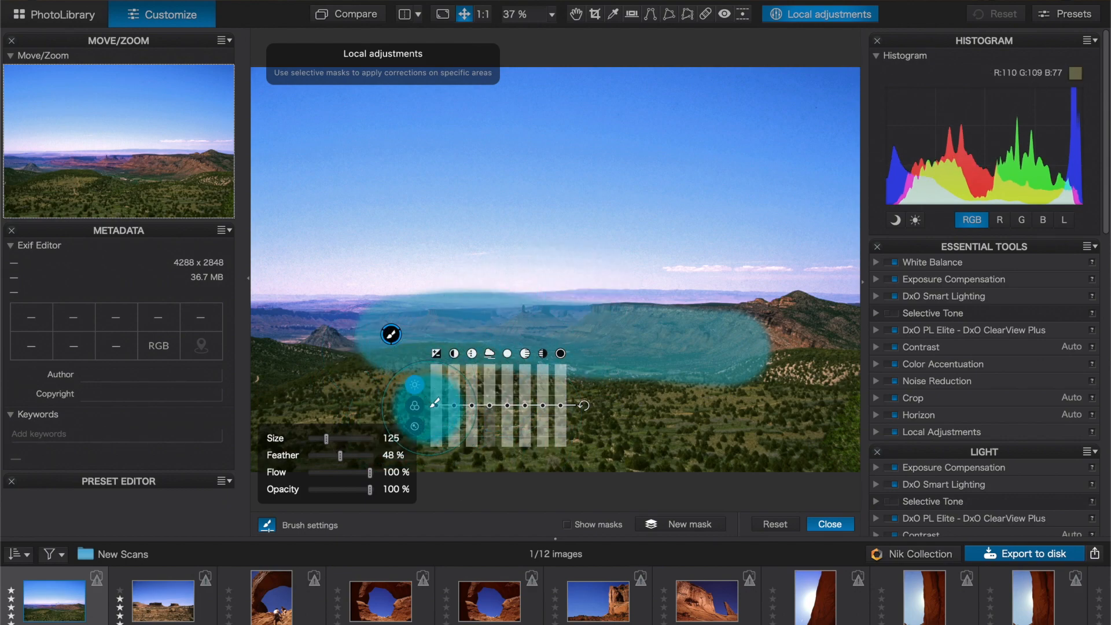
left_click_drag(438, 410, 438, 406)
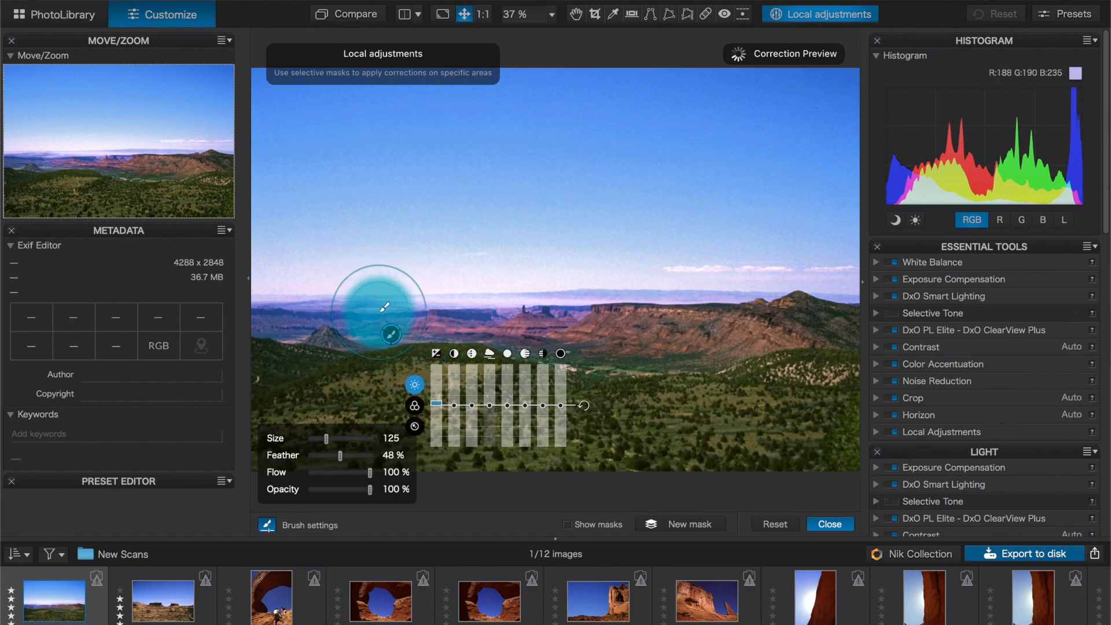
left_click_drag(380, 321, 268, 322)
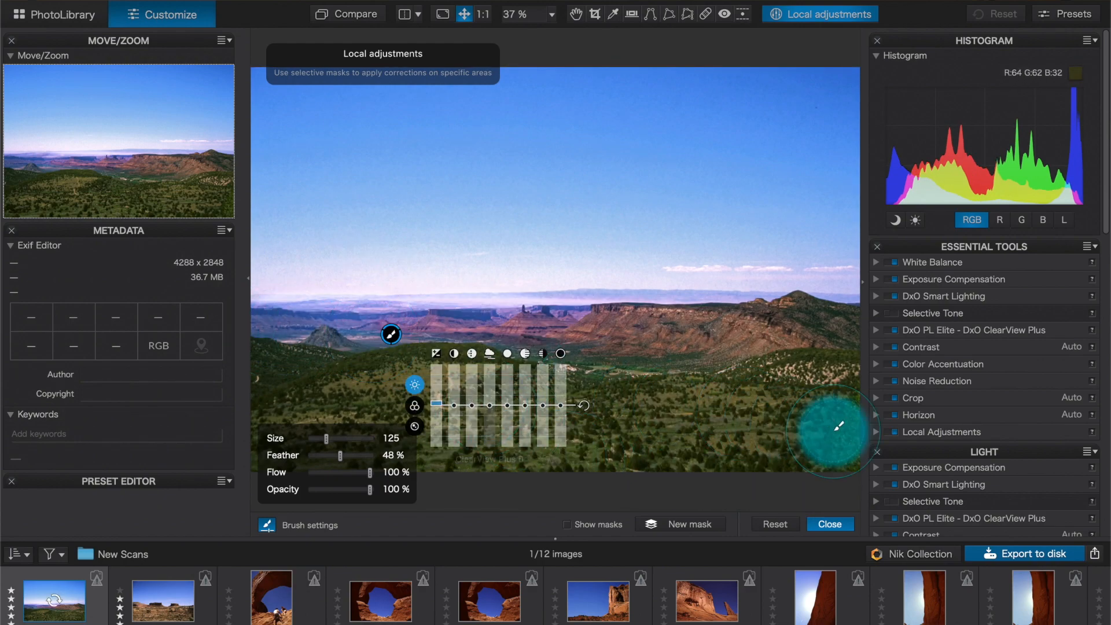
- Try hue shifts of 39 and -4 on the mesa mask, return the hue to neutral, and slightly raise the saturation before closing Local adjustments
left_click(420, 404)
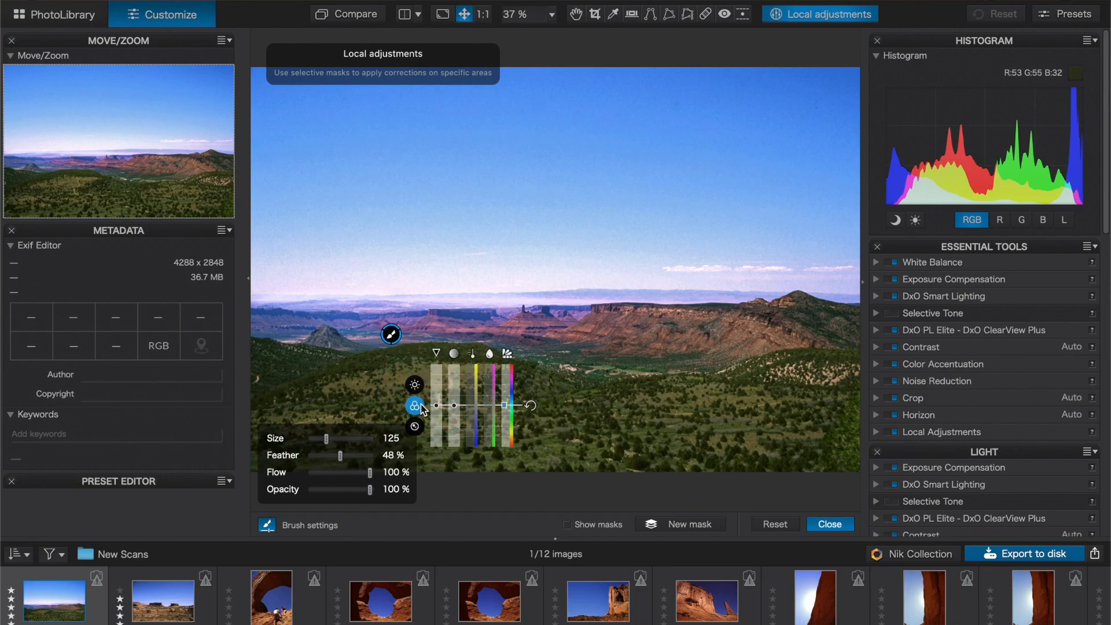
left_click(509, 409)
mouse_move(503, 405)
left_click_drag(505, 407, 507, 400)
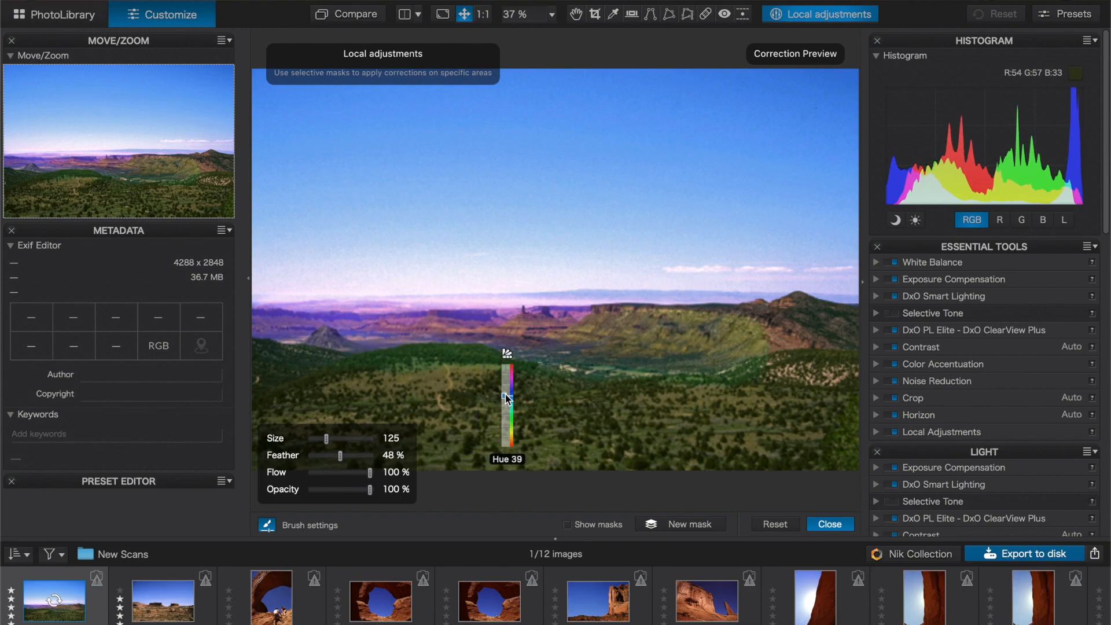
left_click_drag(506, 408, 506, 409)
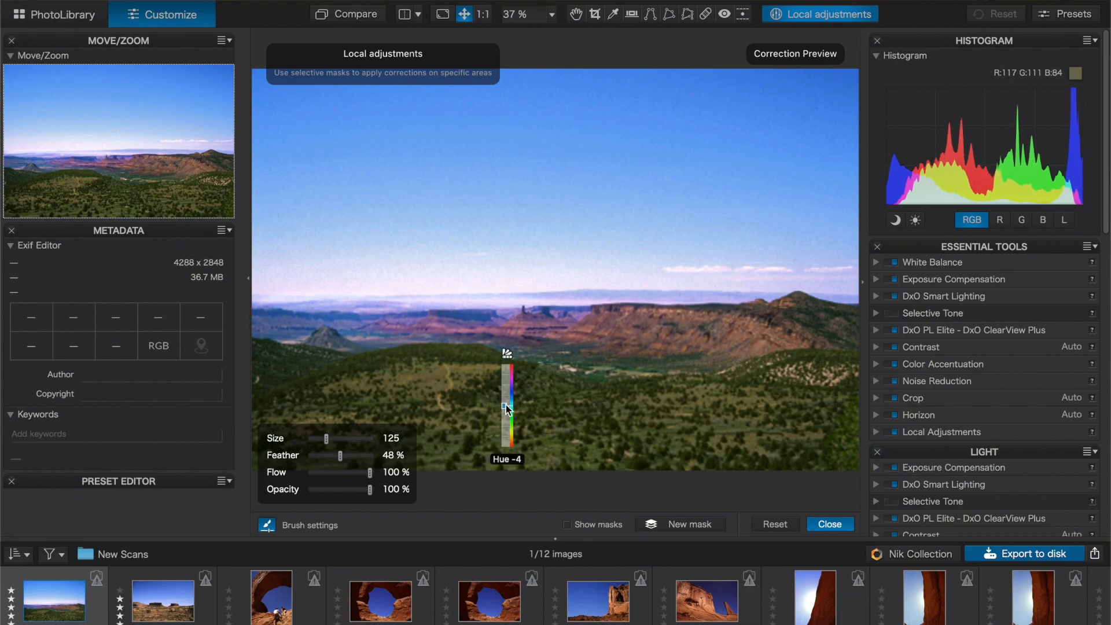
left_click_drag(505, 404, 505, 404)
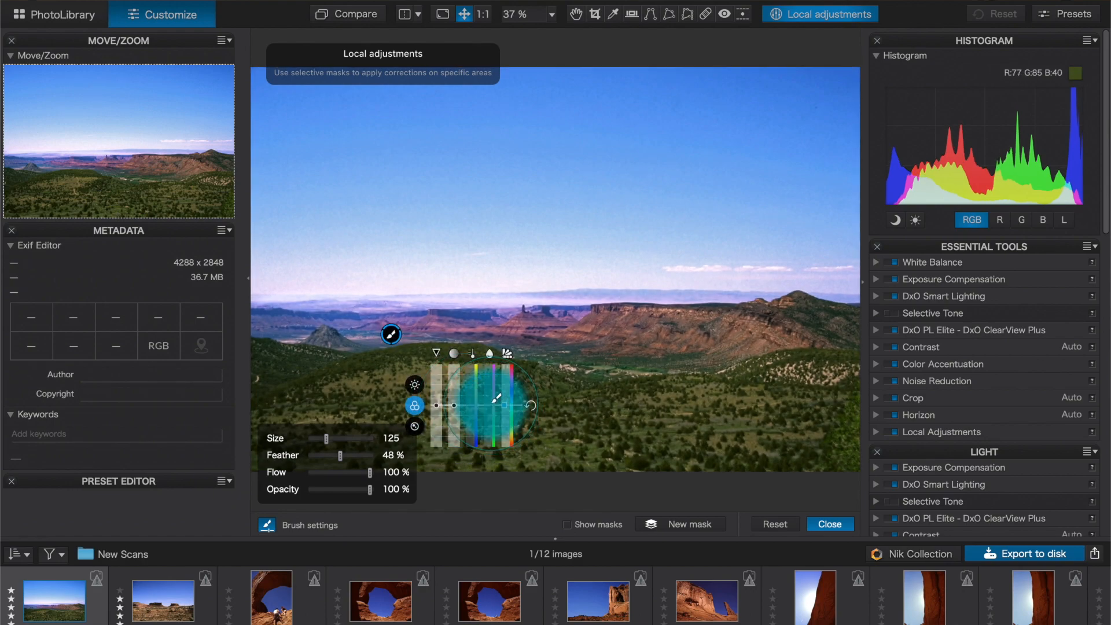
left_click_drag(453, 405, 457, 405)
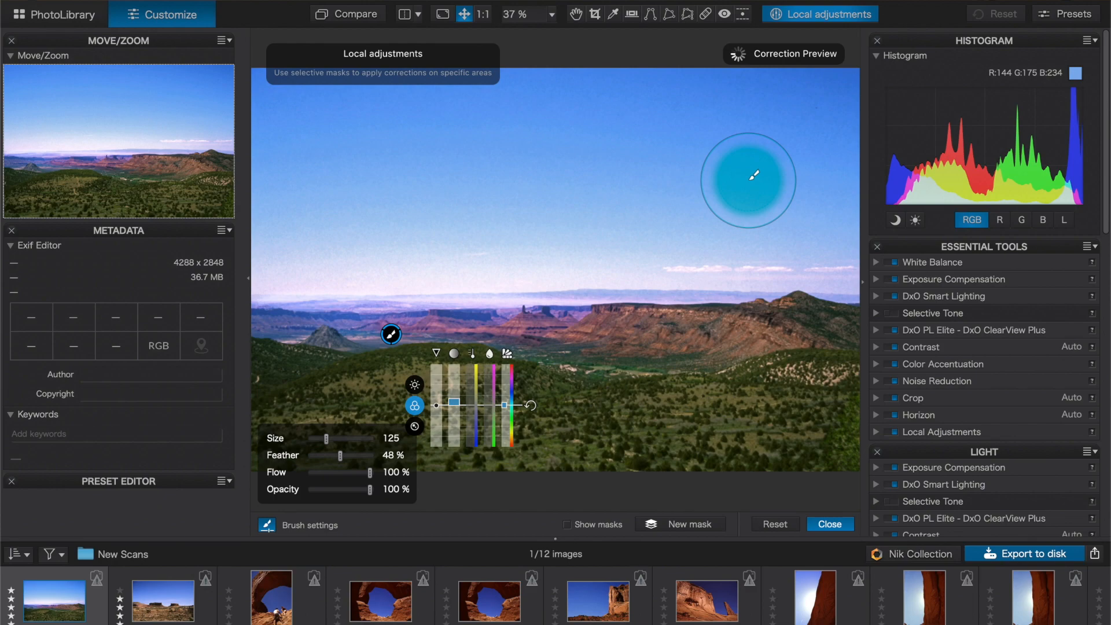
left_click(831, 524)
- Move the Move/Zoom palette above the Histogram palette
scroll(976, 374, "down", 8)
scroll(975, 374, "down", 10)
scroll(975, 374, "up", 20)
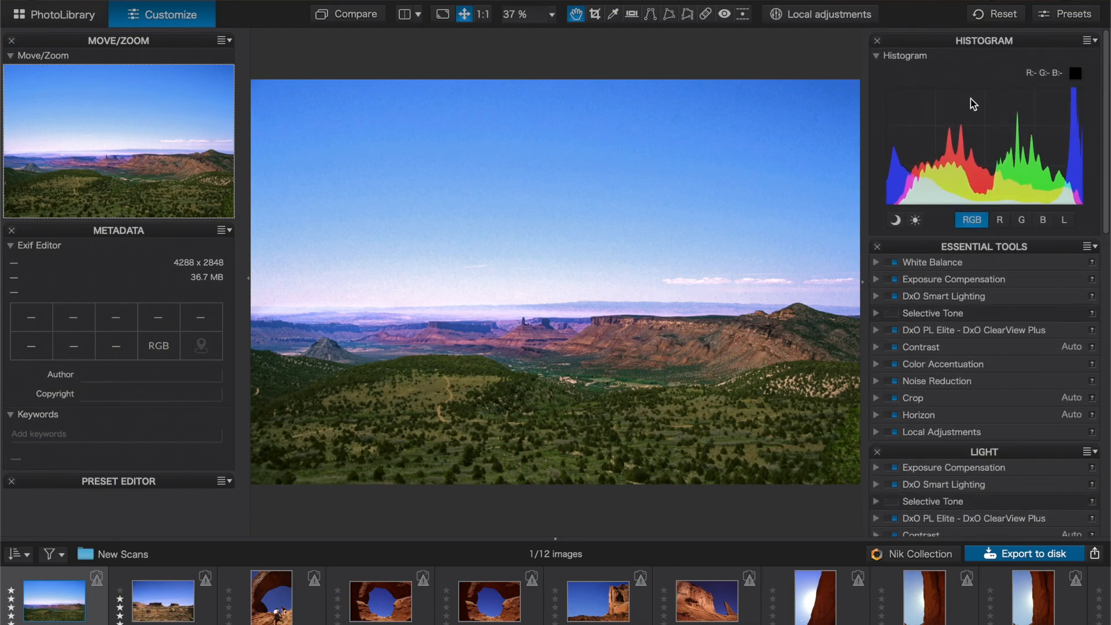
left_click_drag(69, 45, 934, 32)
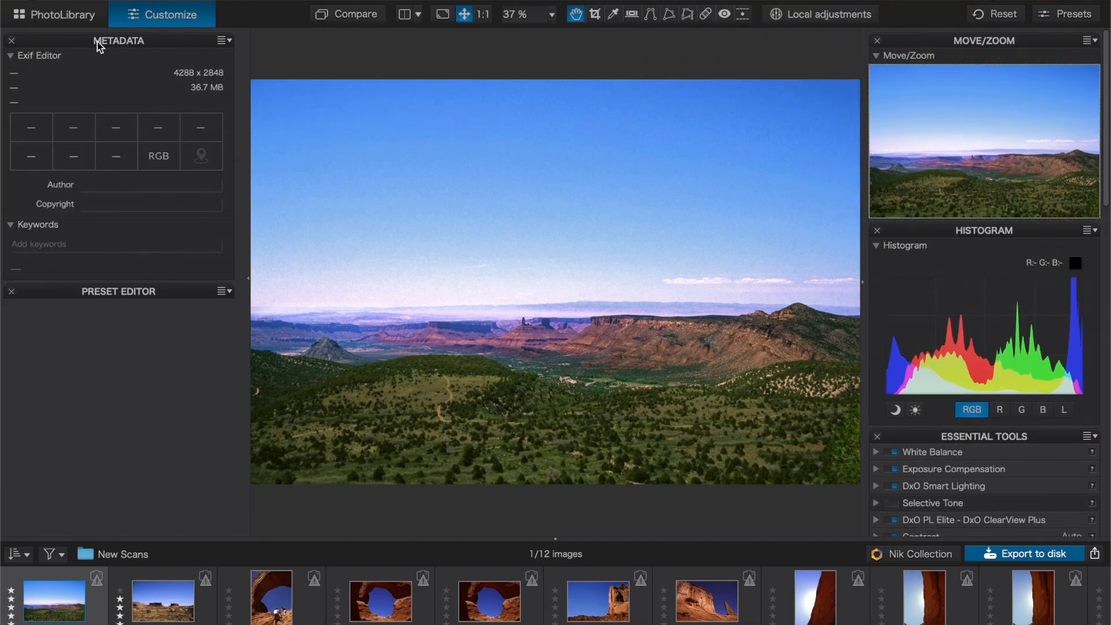
- Close the Metadata and Preset Editor palettes and collapse the emptied palette area
left_click(12, 41)
left_click(11, 41)
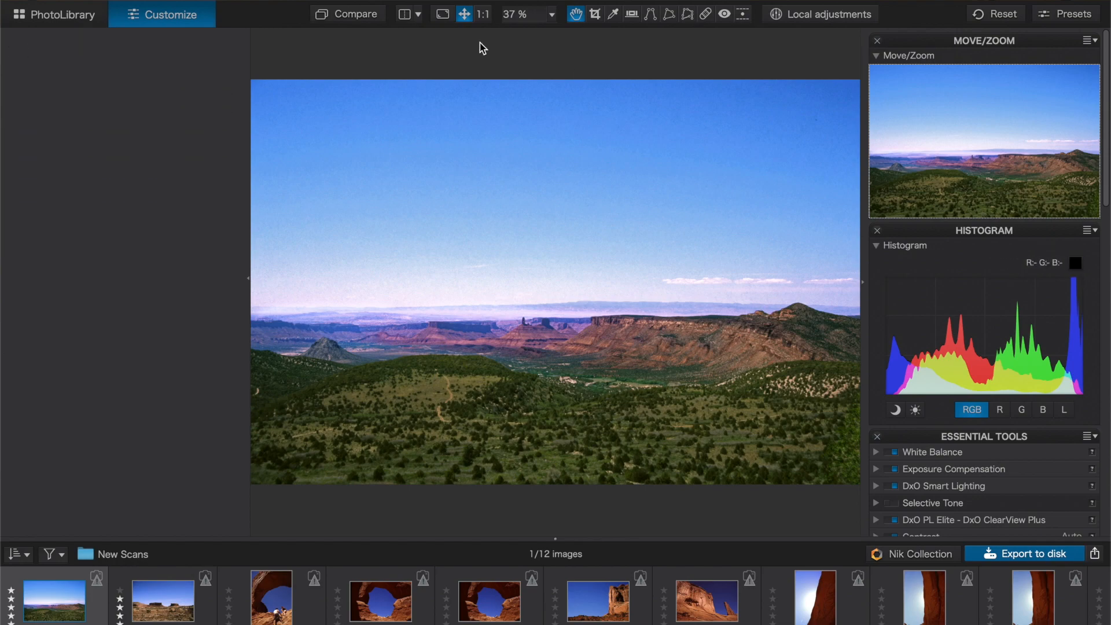
left_click(248, 232)
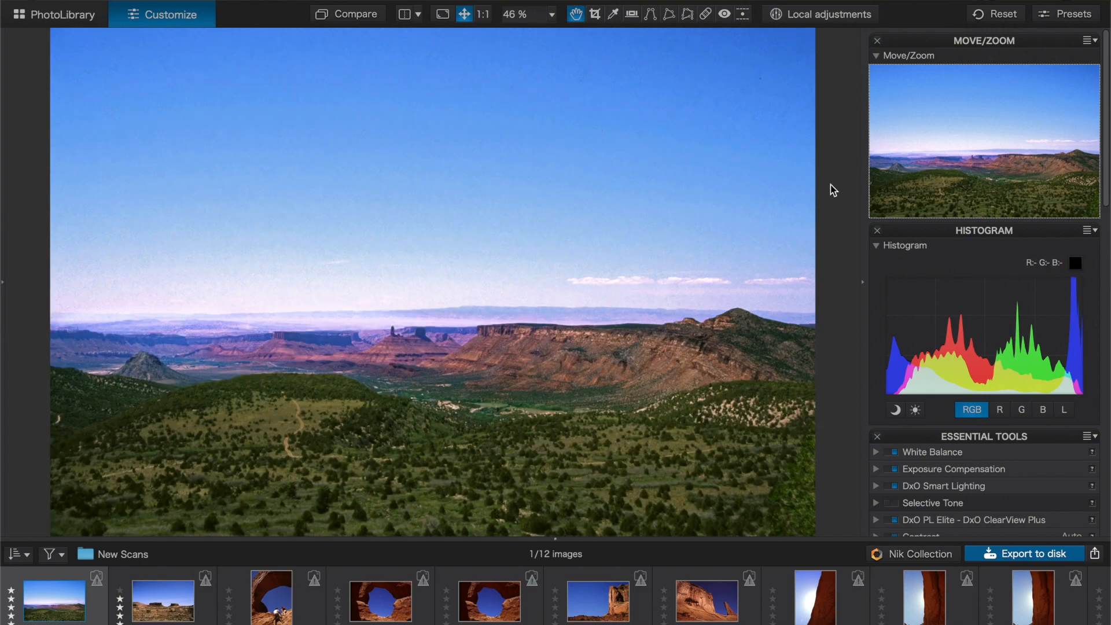
scroll(1007, 291, "down", 10)
scroll(1006, 289, "up", 10)
scroll(997, 234, "down", 2)
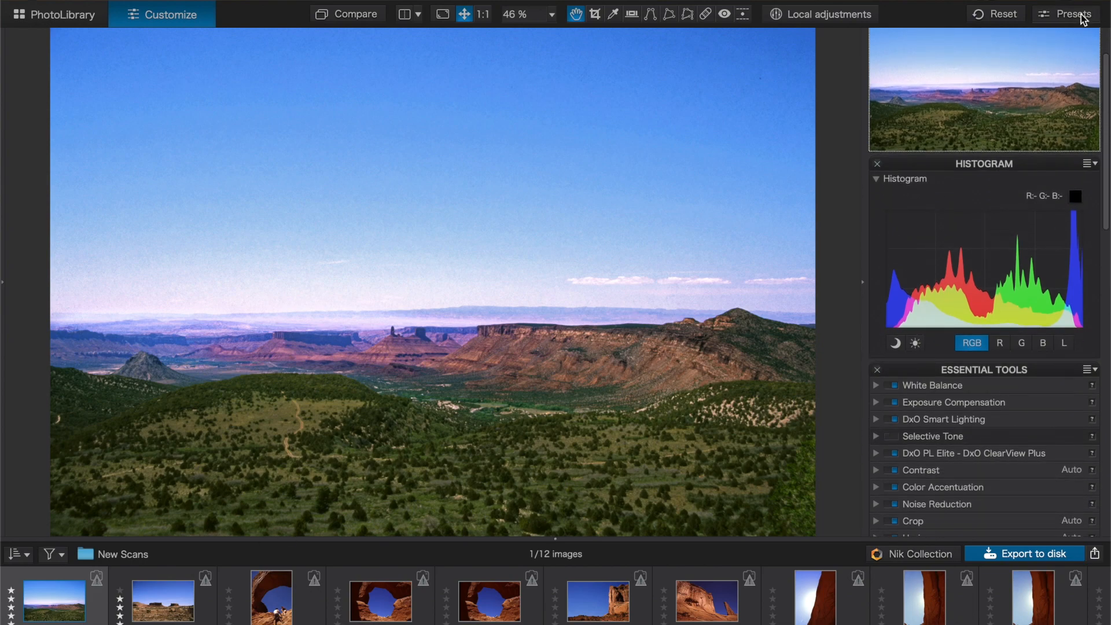
- Look through the general purpose and Atmospheres preset previews, and close the preset list
left_click(1083, 19)
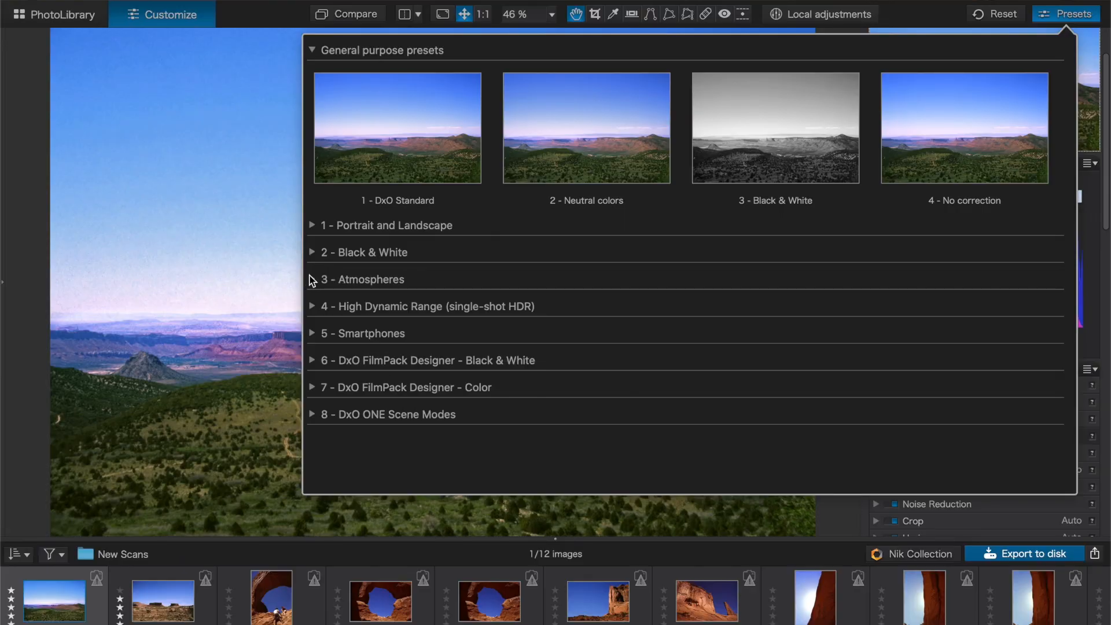
left_click(312, 280)
scroll(662, 403, "down", 1)
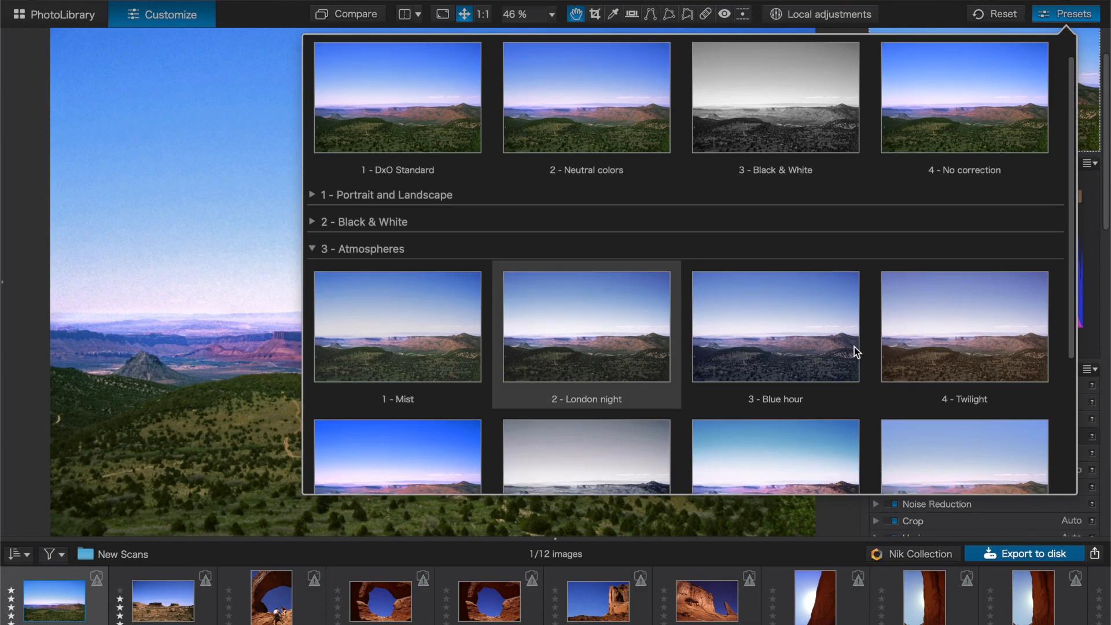
scroll(854, 346, "down", 5)
scroll(853, 346, "up", 4)
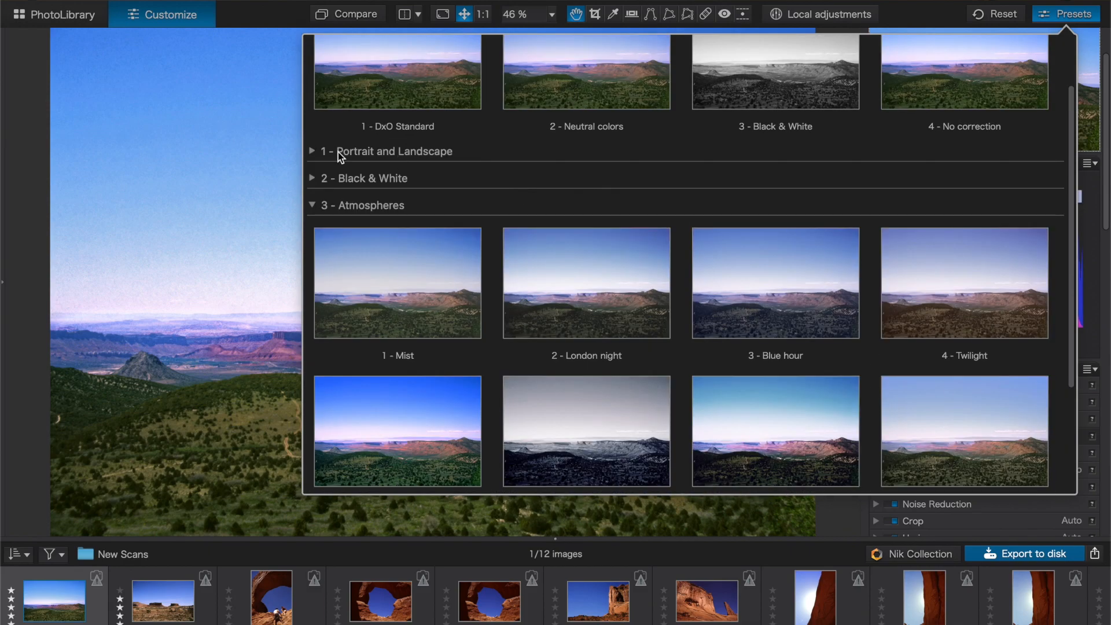
left_click(258, 13)
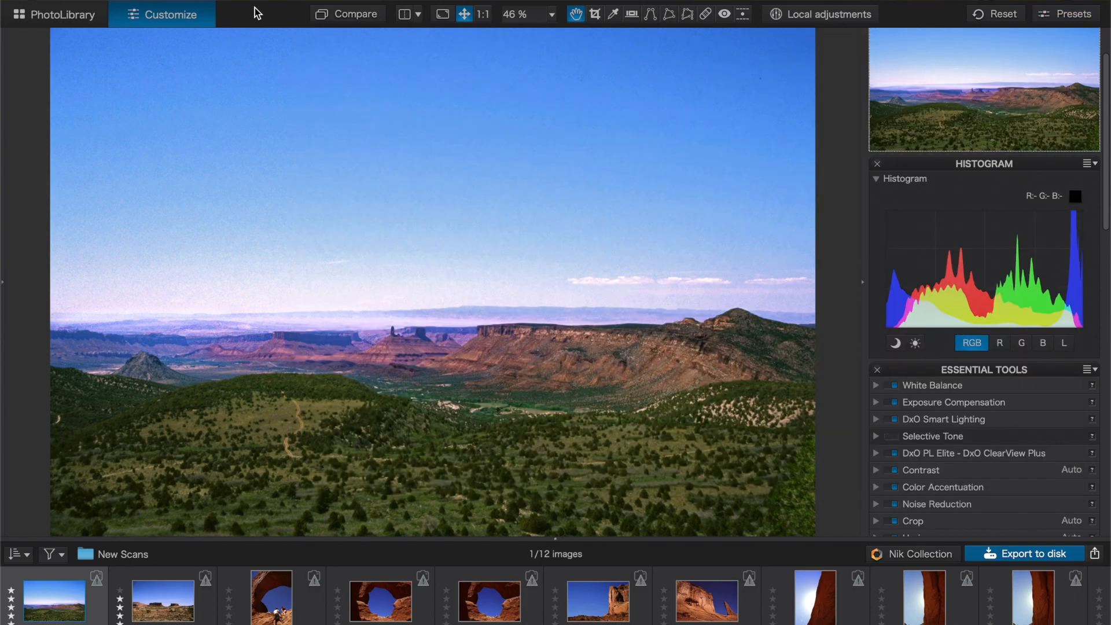
- Export the photo to the Desktop as a full-size JPEG with quality 90 and the suffix _DxO
left_click(1023, 553)
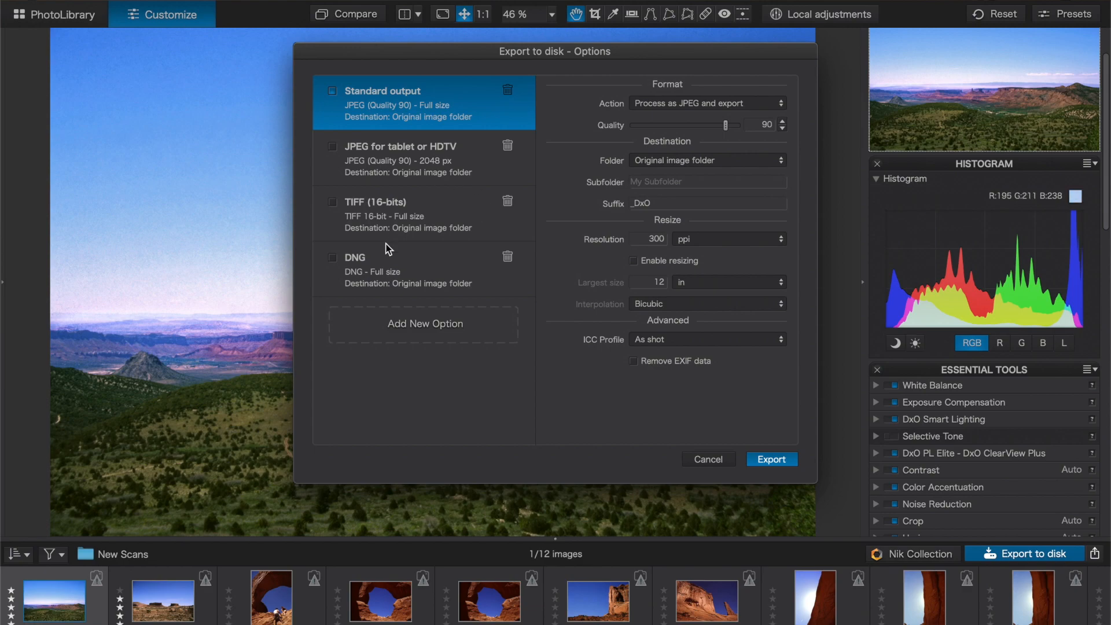
left_click(679, 162)
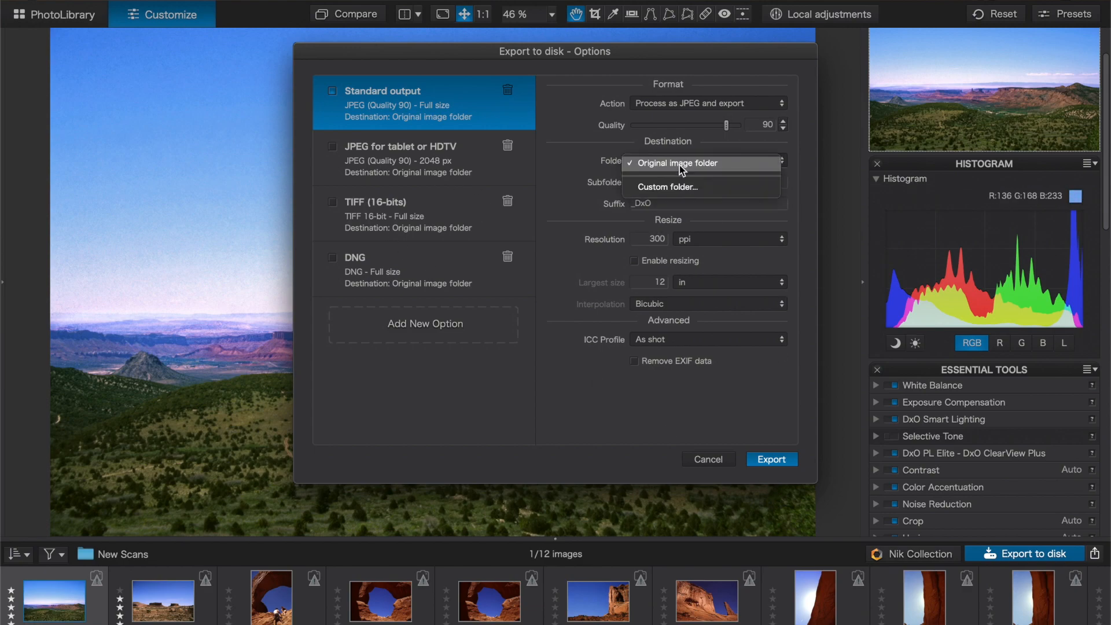
left_click(668, 186)
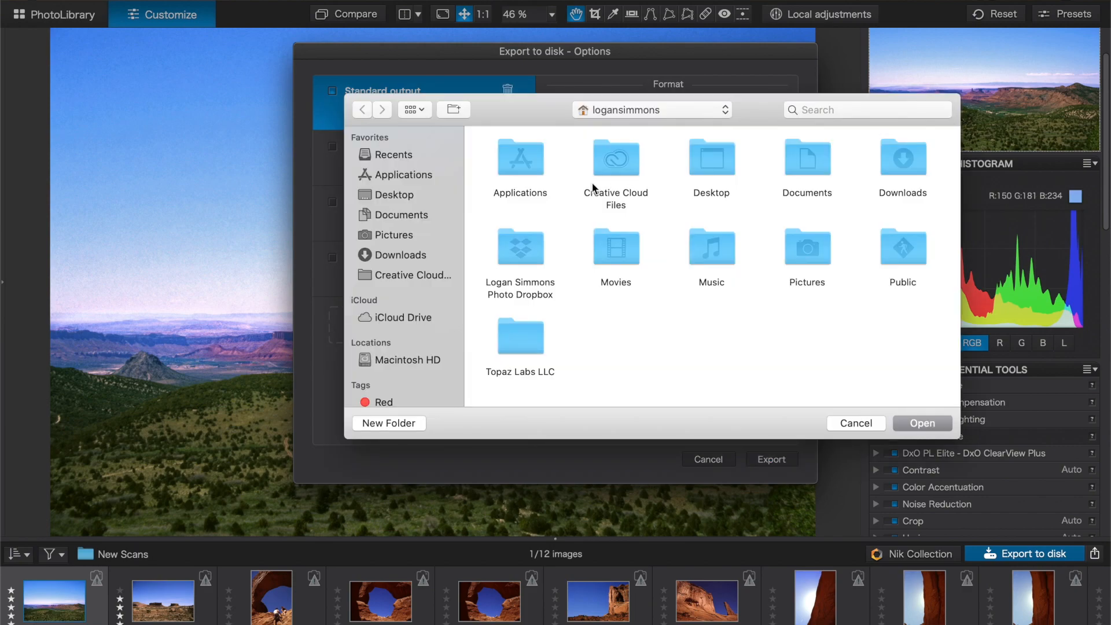
left_click(395, 196)
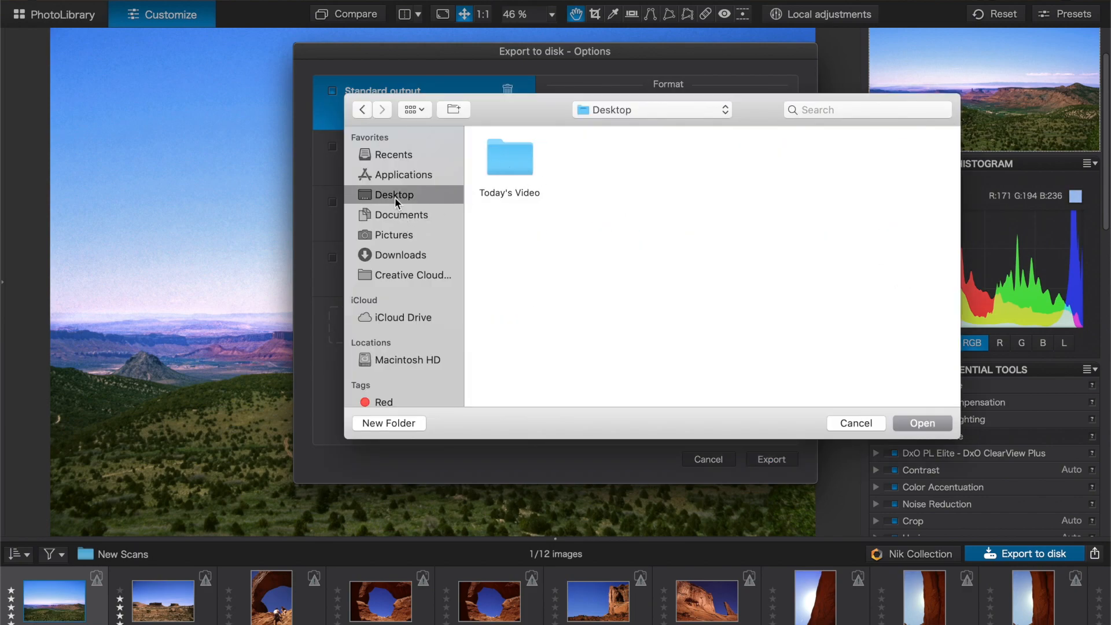
left_click(941, 422)
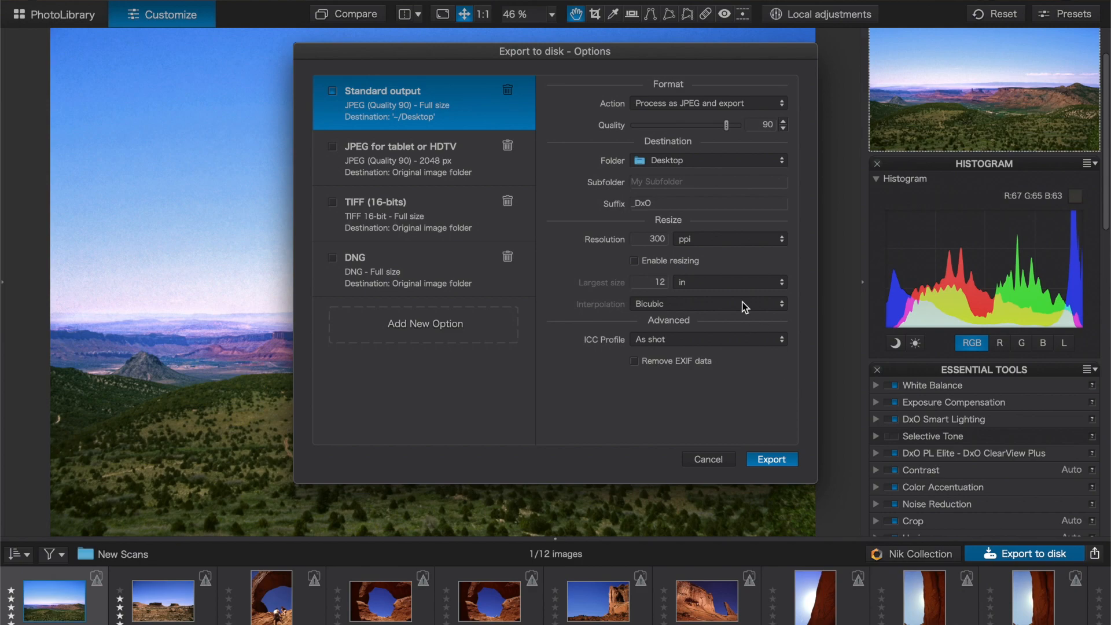
left_click(772, 460)
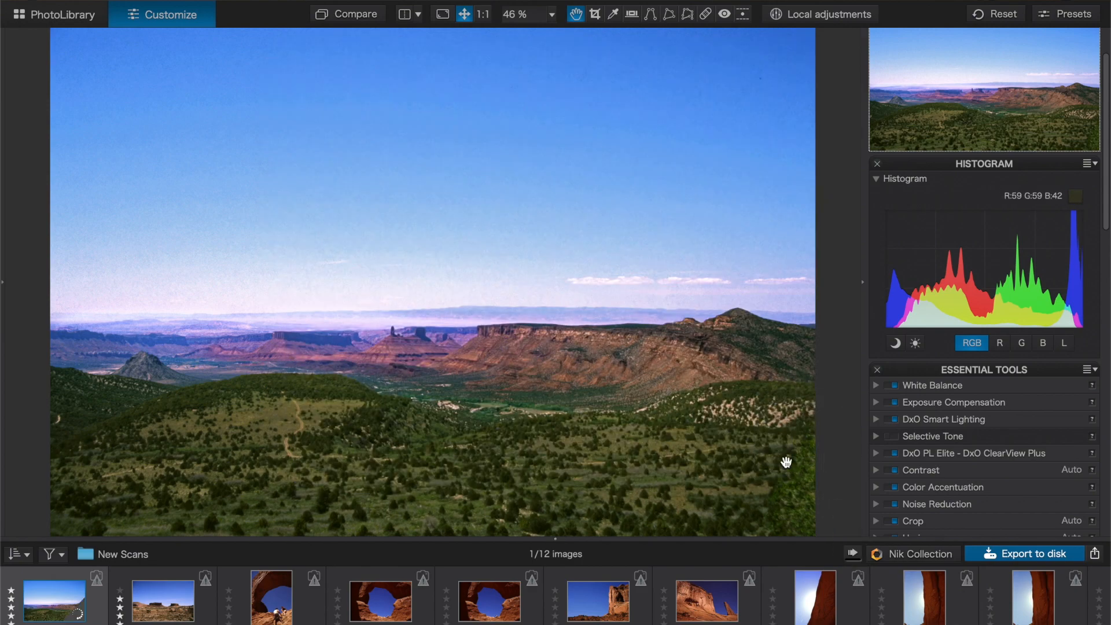